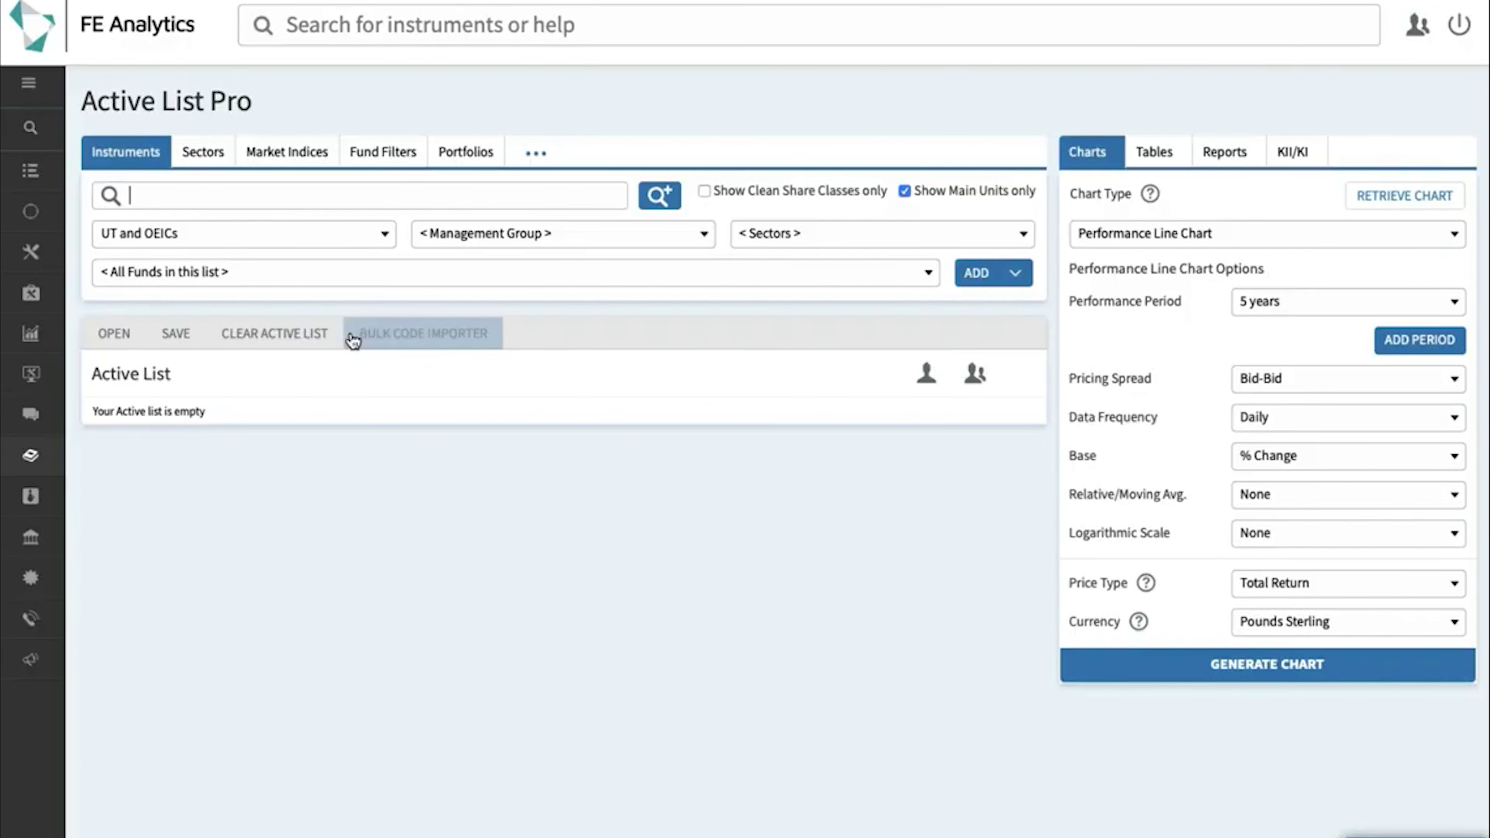
# Add the UT Global - Dec 89 sector to the Active List
pyautogui.click(206, 158)
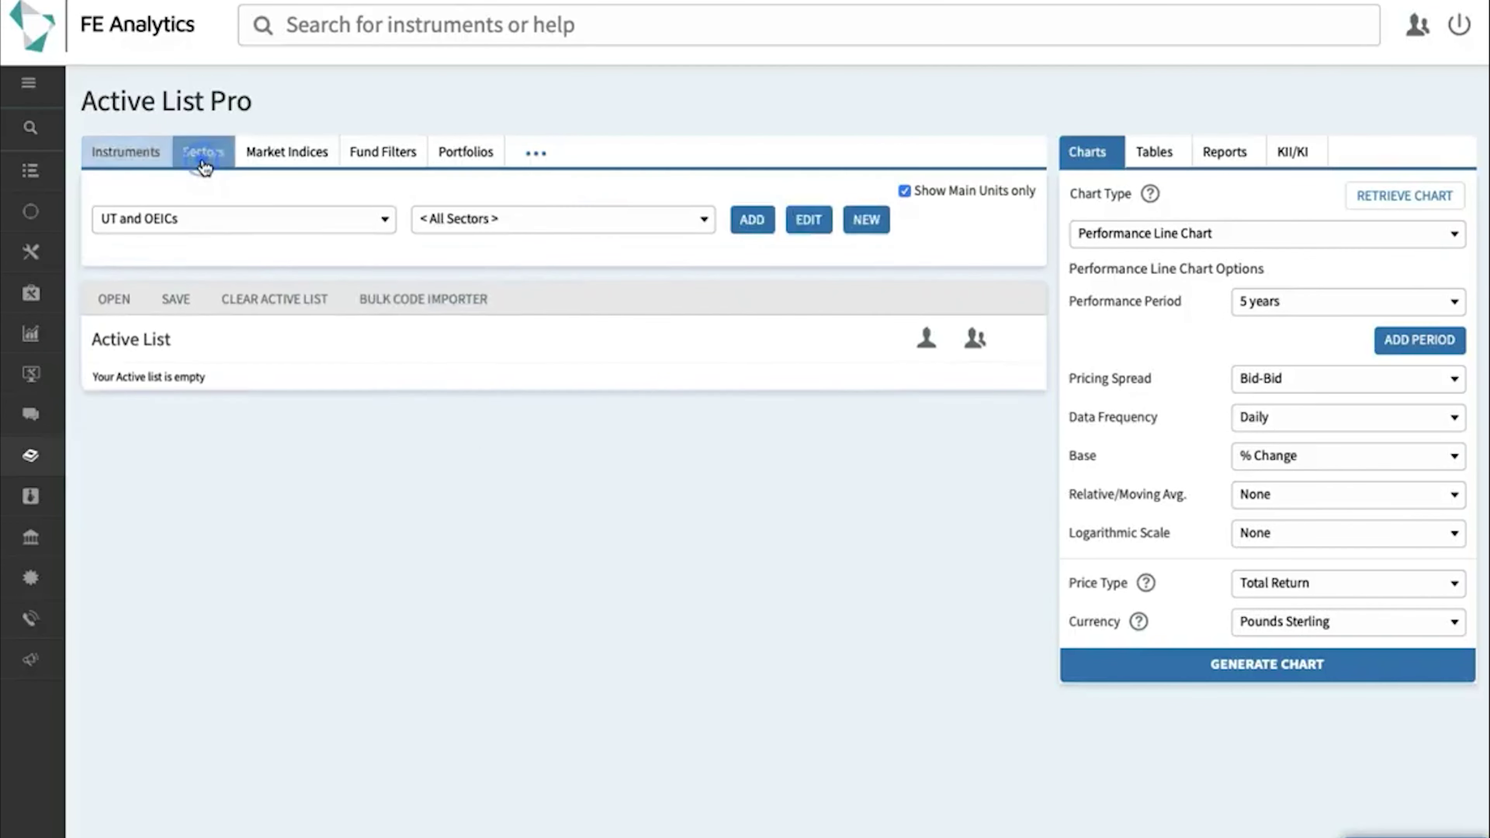
pyautogui.click(488, 229)
pyautogui.scroll(-2, 516, 391)
pyautogui.scroll(-3, 516, 391)
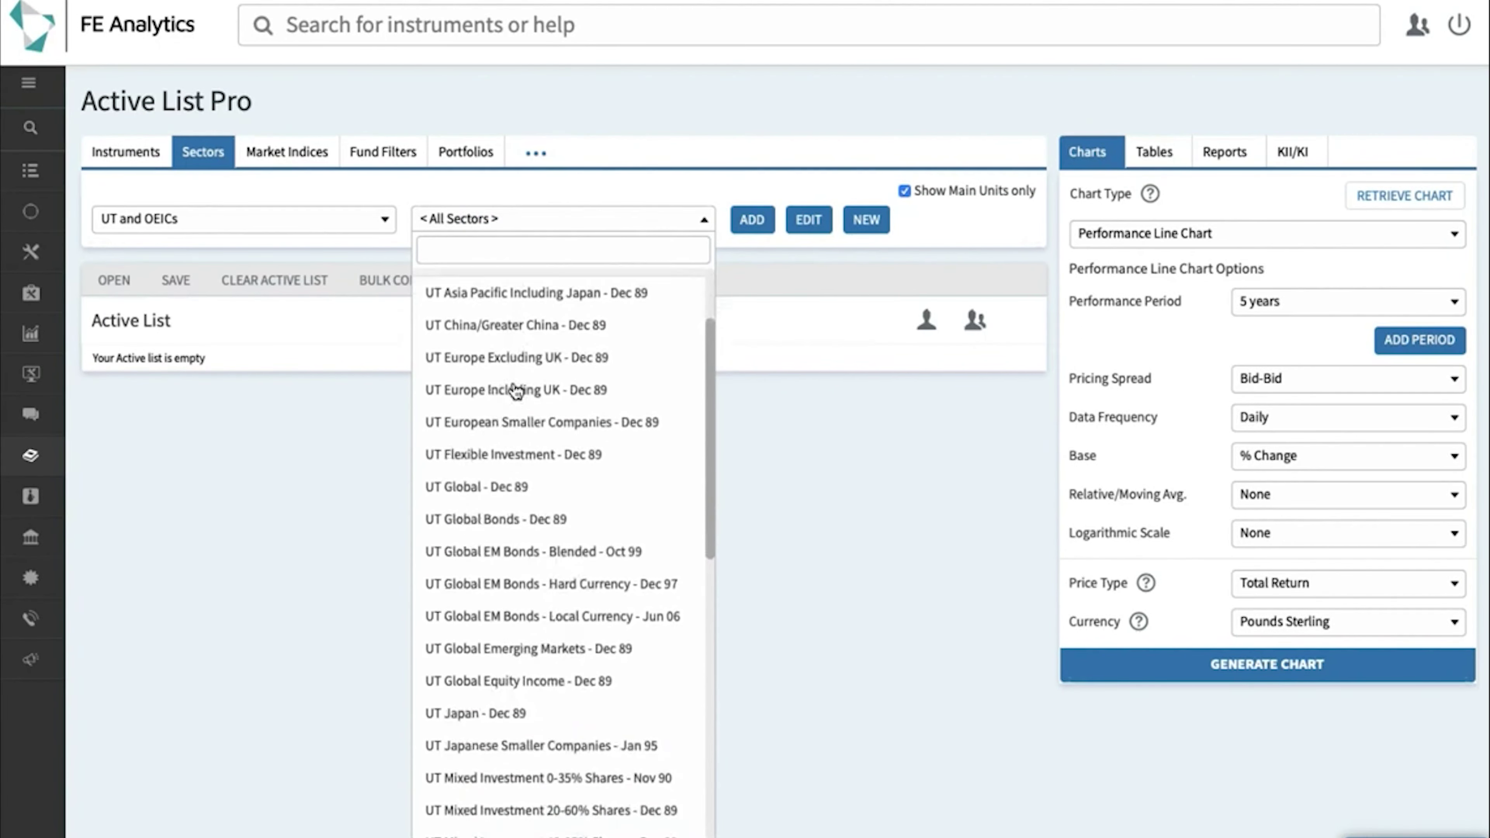
pyautogui.click(505, 467)
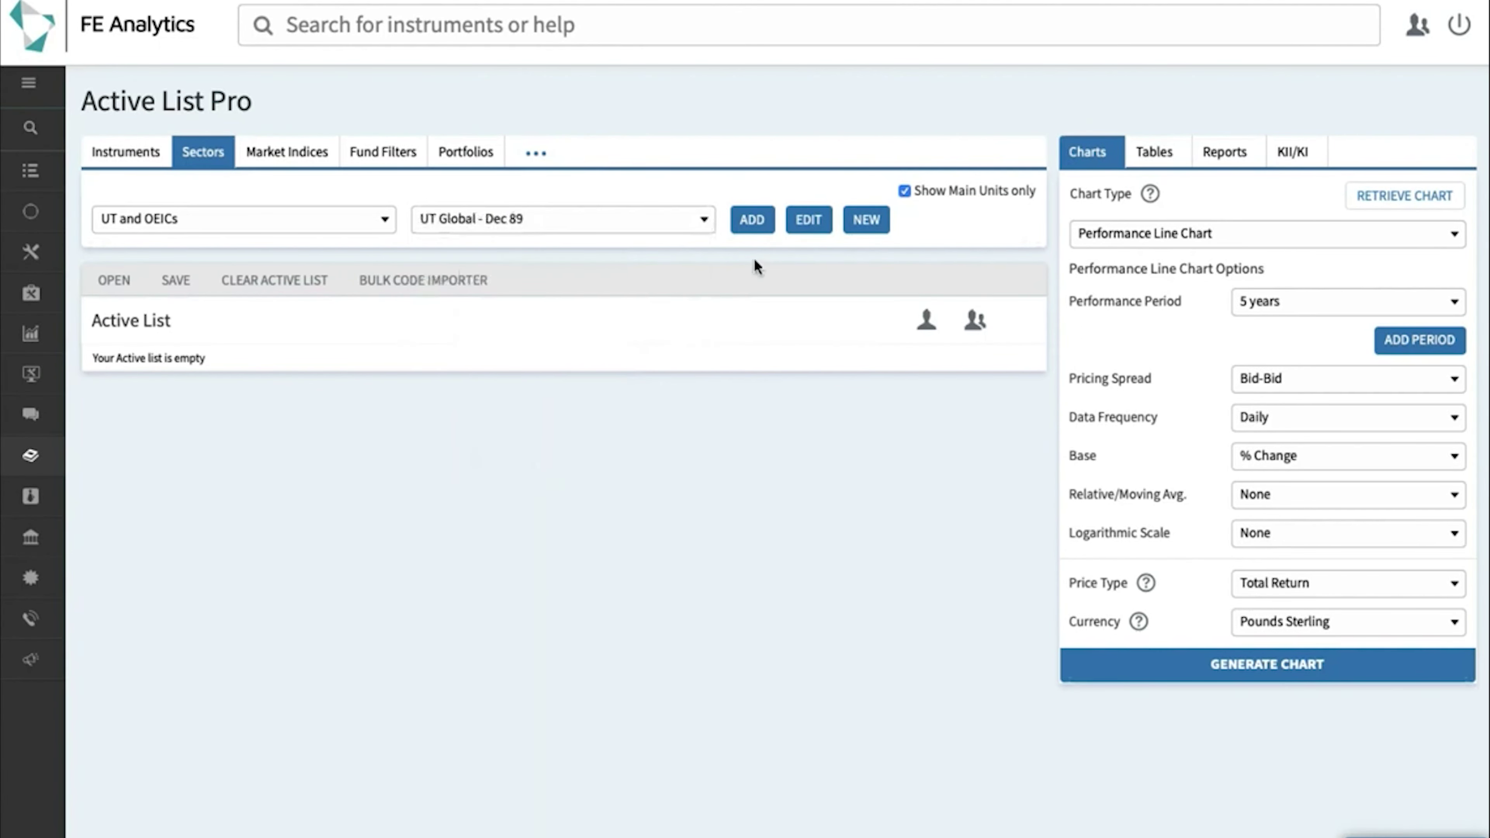
pyautogui.click(752, 220)
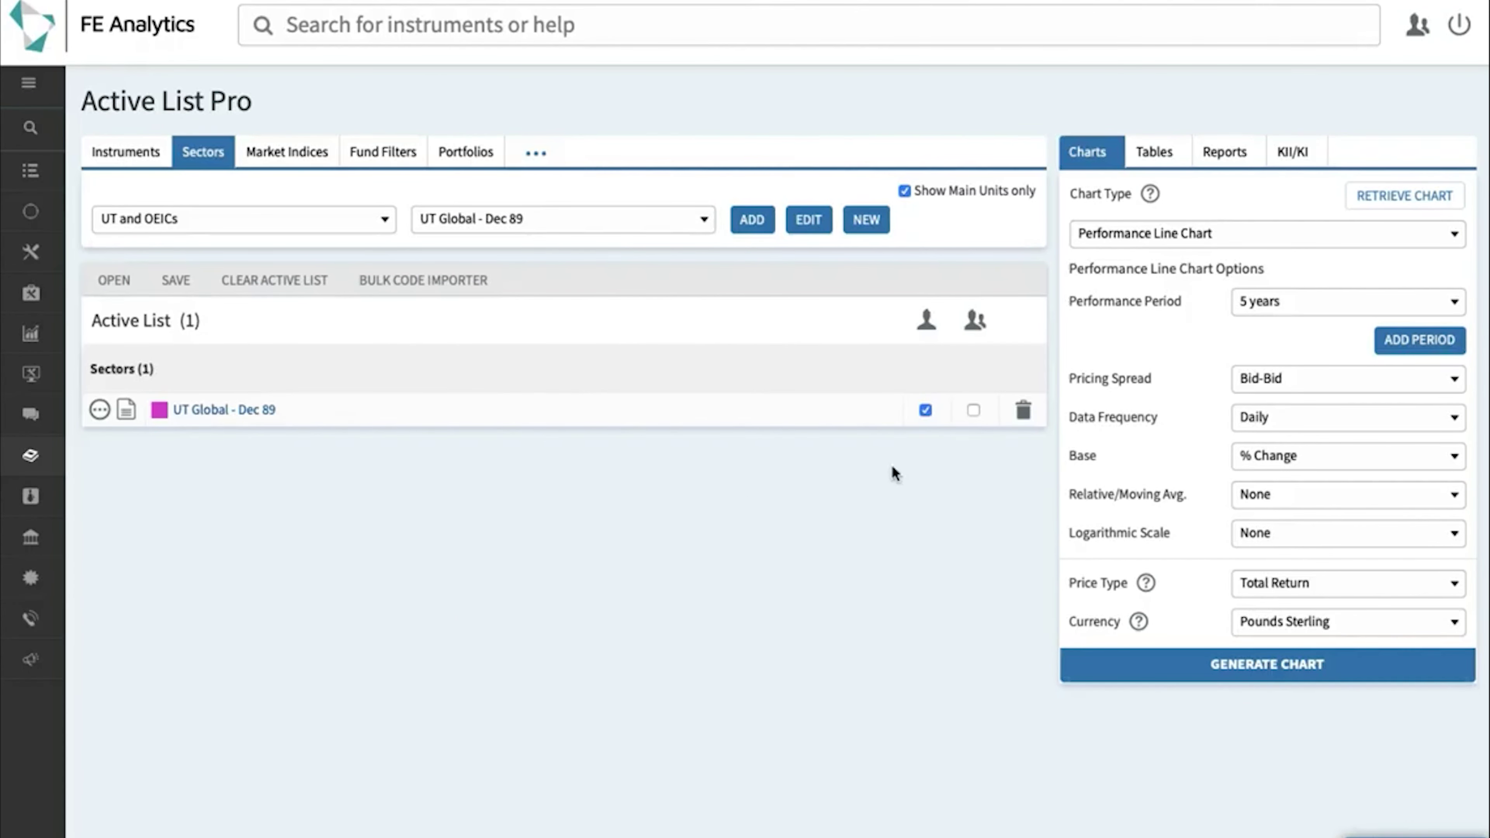
# Swap in the sector's constituent funds and generate a 340-row Standard Performance Table
pyautogui.click(973, 410)
pyautogui.click(1161, 153)
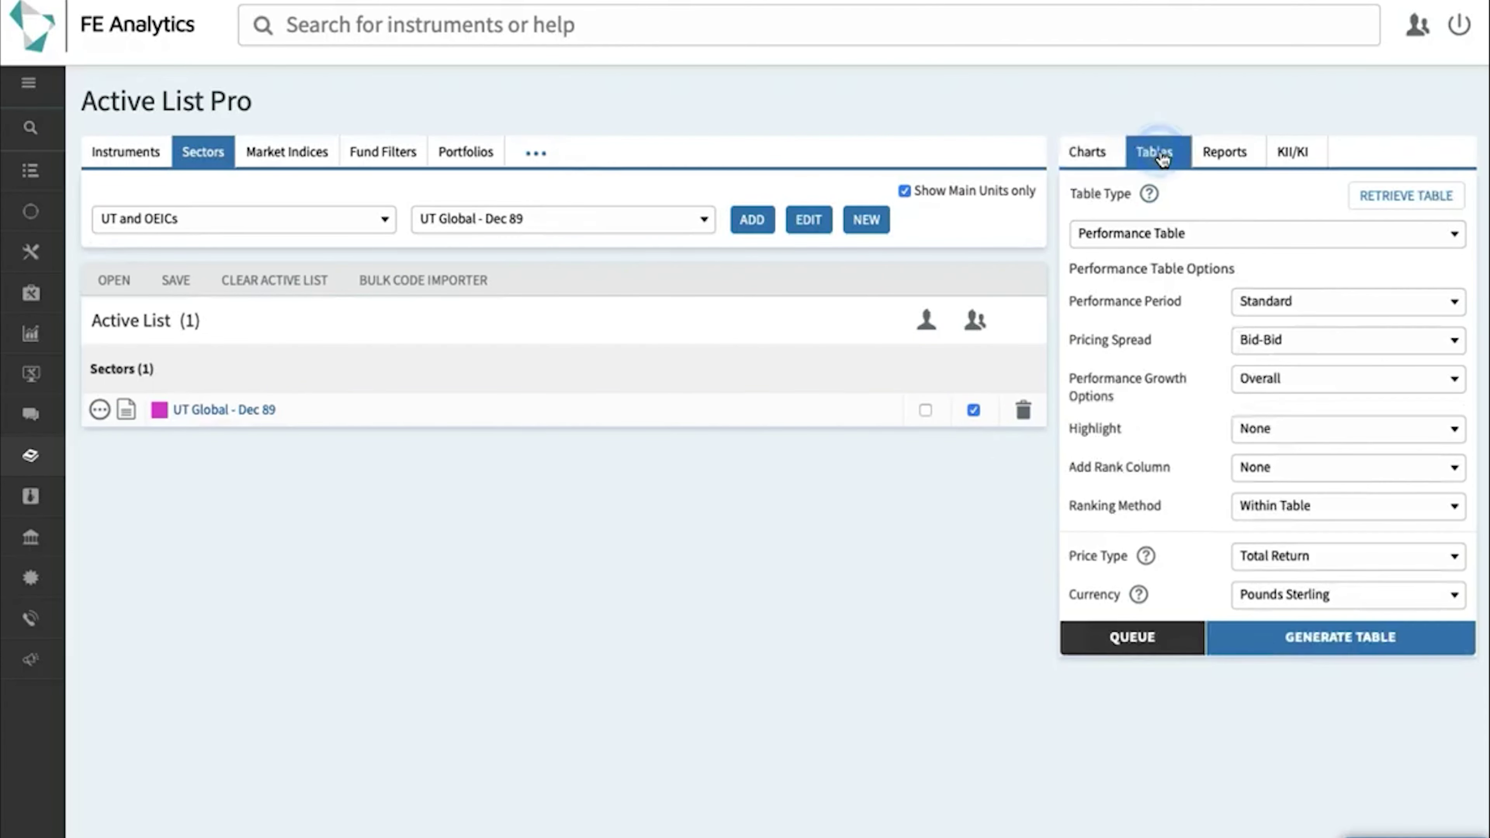
pyautogui.click(1307, 640)
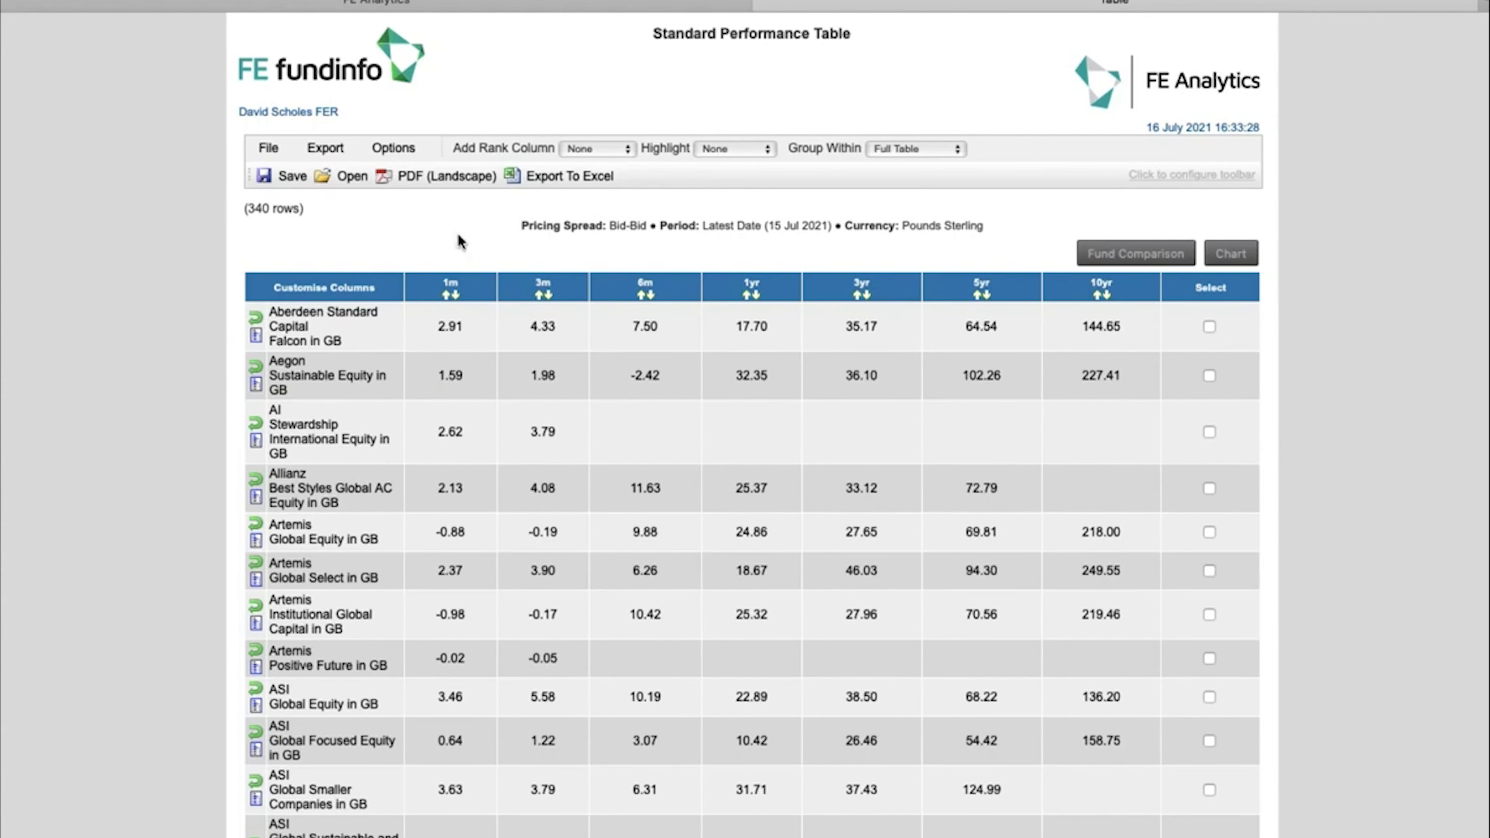
# Sort the 340-fund table by 5yr return, highest first, and colour the cells by quartile
pyautogui.doubleClick(263, 207)
pyautogui.click(987, 296)
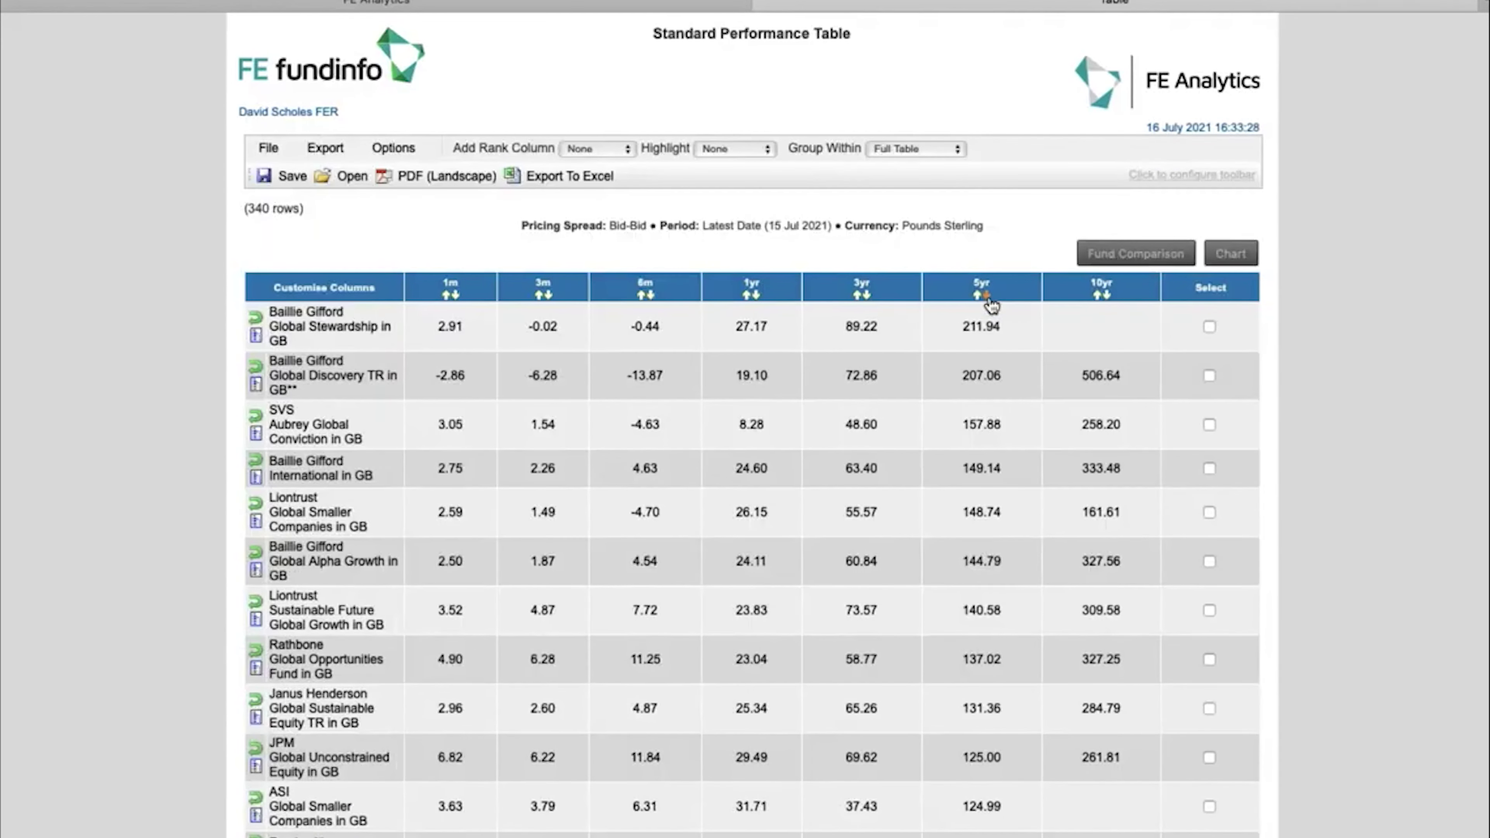
pyautogui.click(739, 149)
pyautogui.click(734, 156)
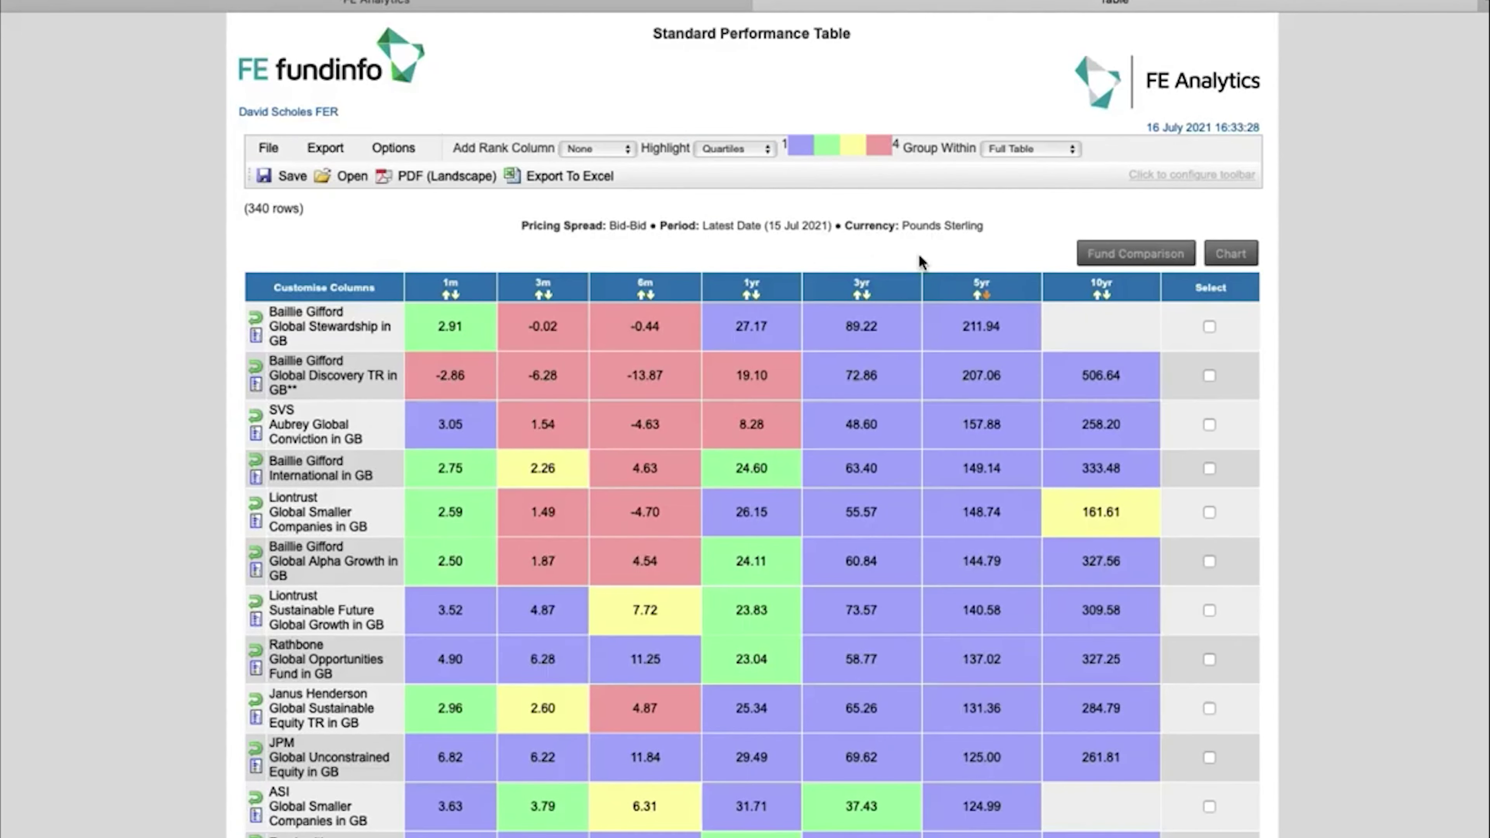
pyautogui.scroll(-6, 918, 254)
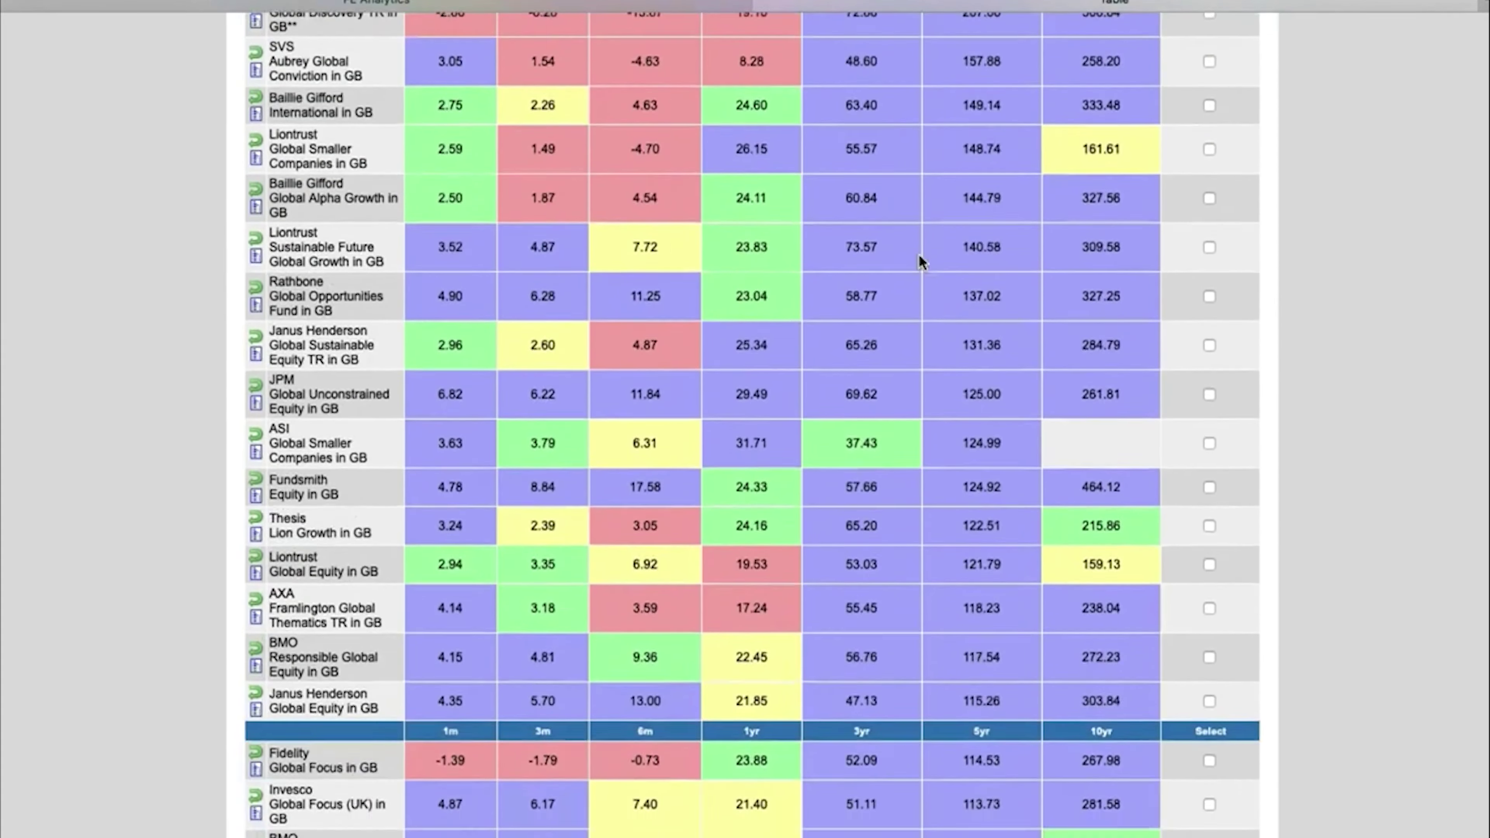
pyautogui.scroll(-15, 919, 259)
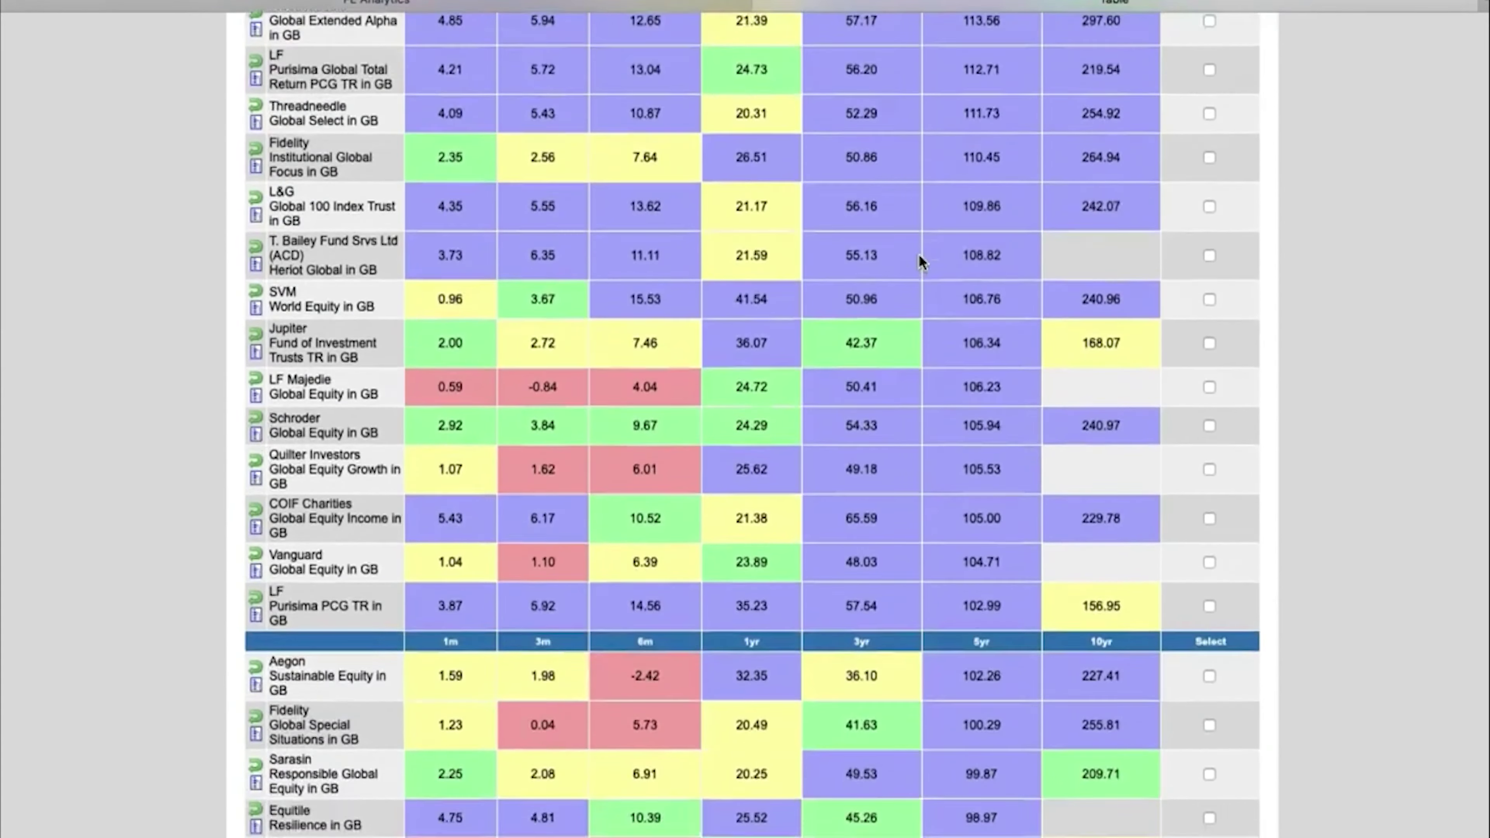
pyautogui.scroll(-14, 918, 254)
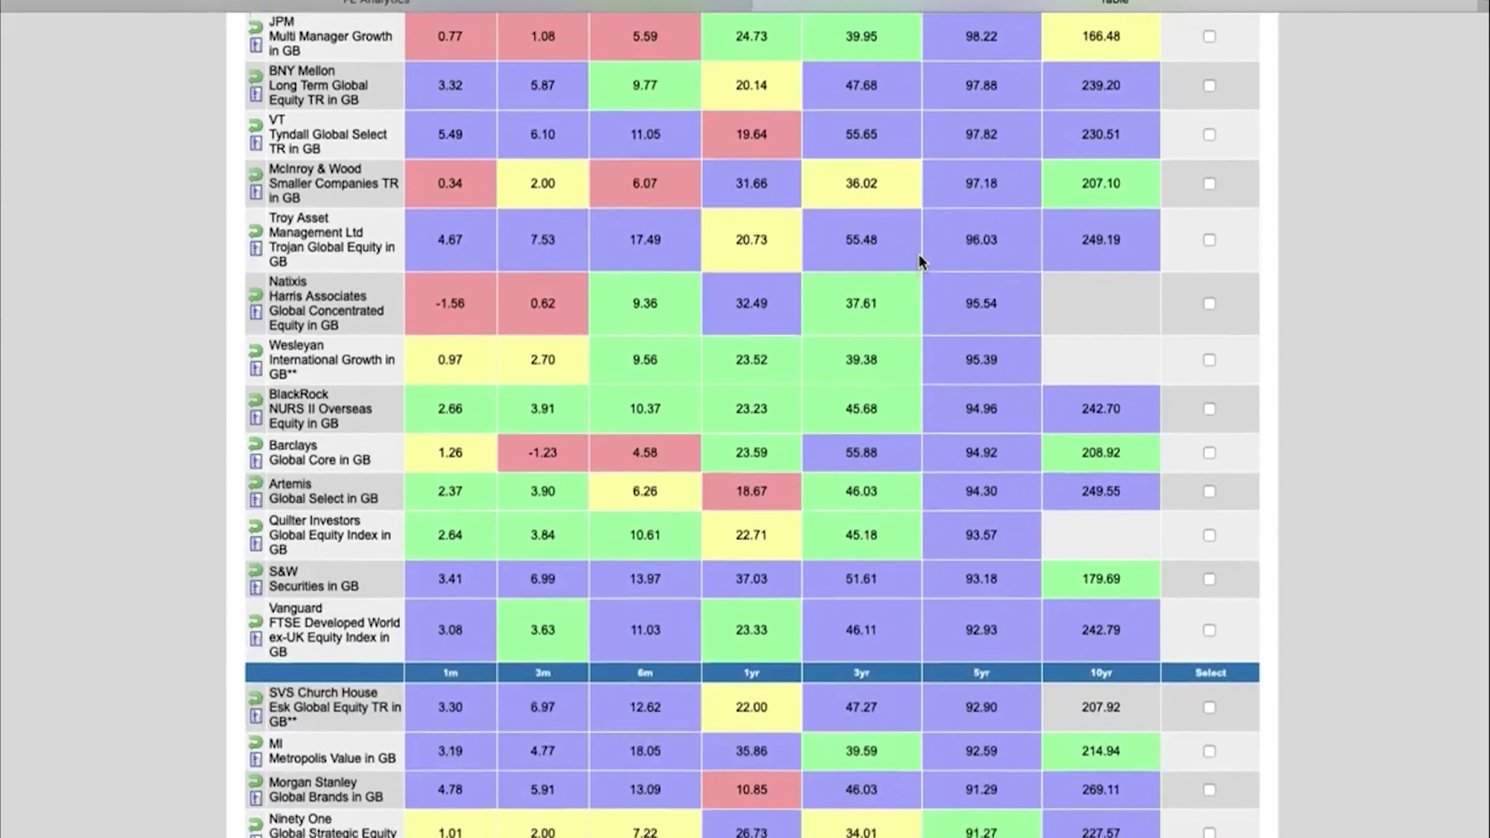
pyautogui.scroll(-14, 919, 262)
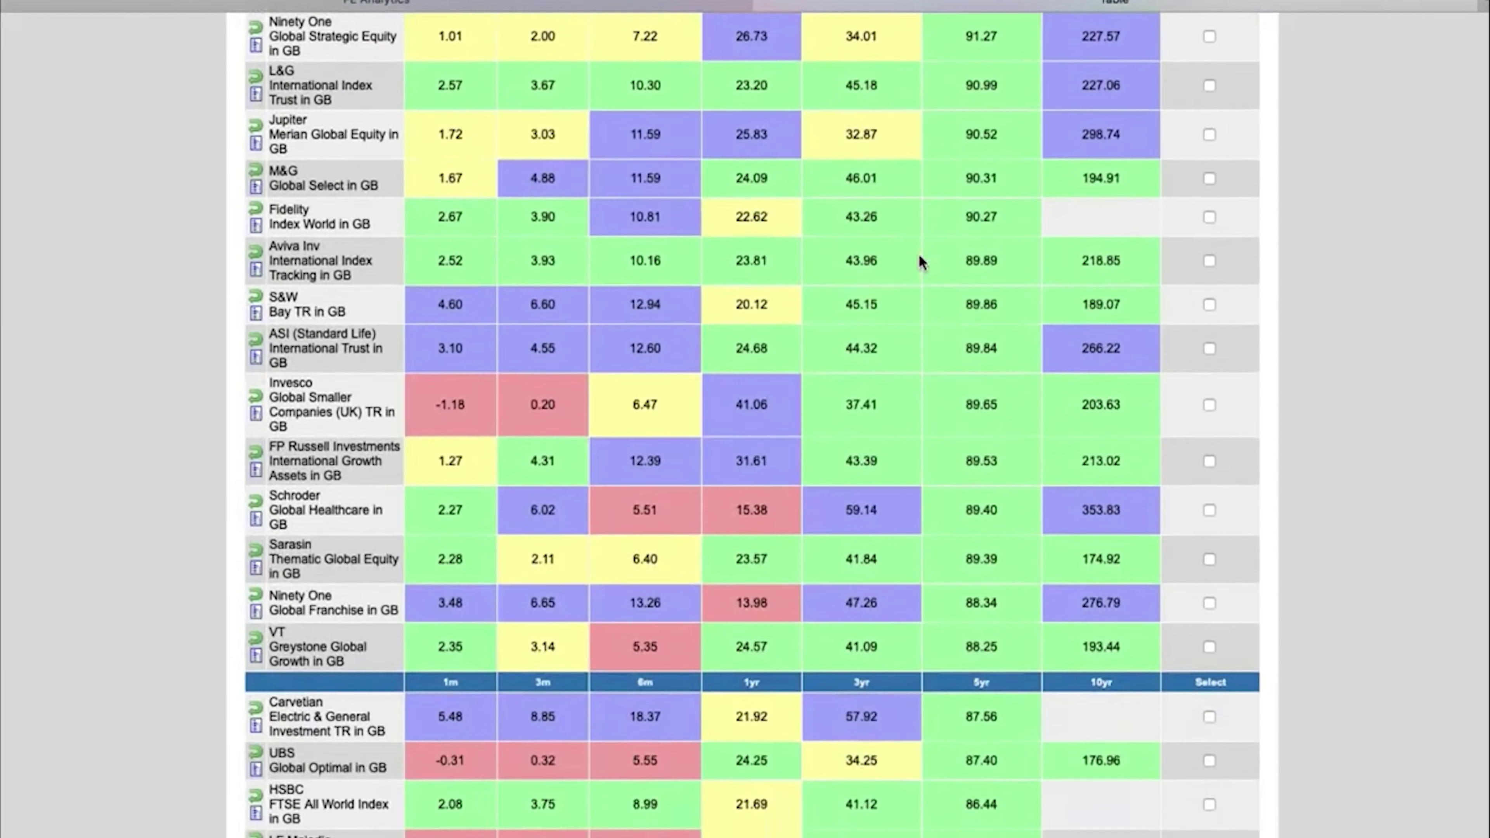
pyautogui.scroll(-13, 919, 261)
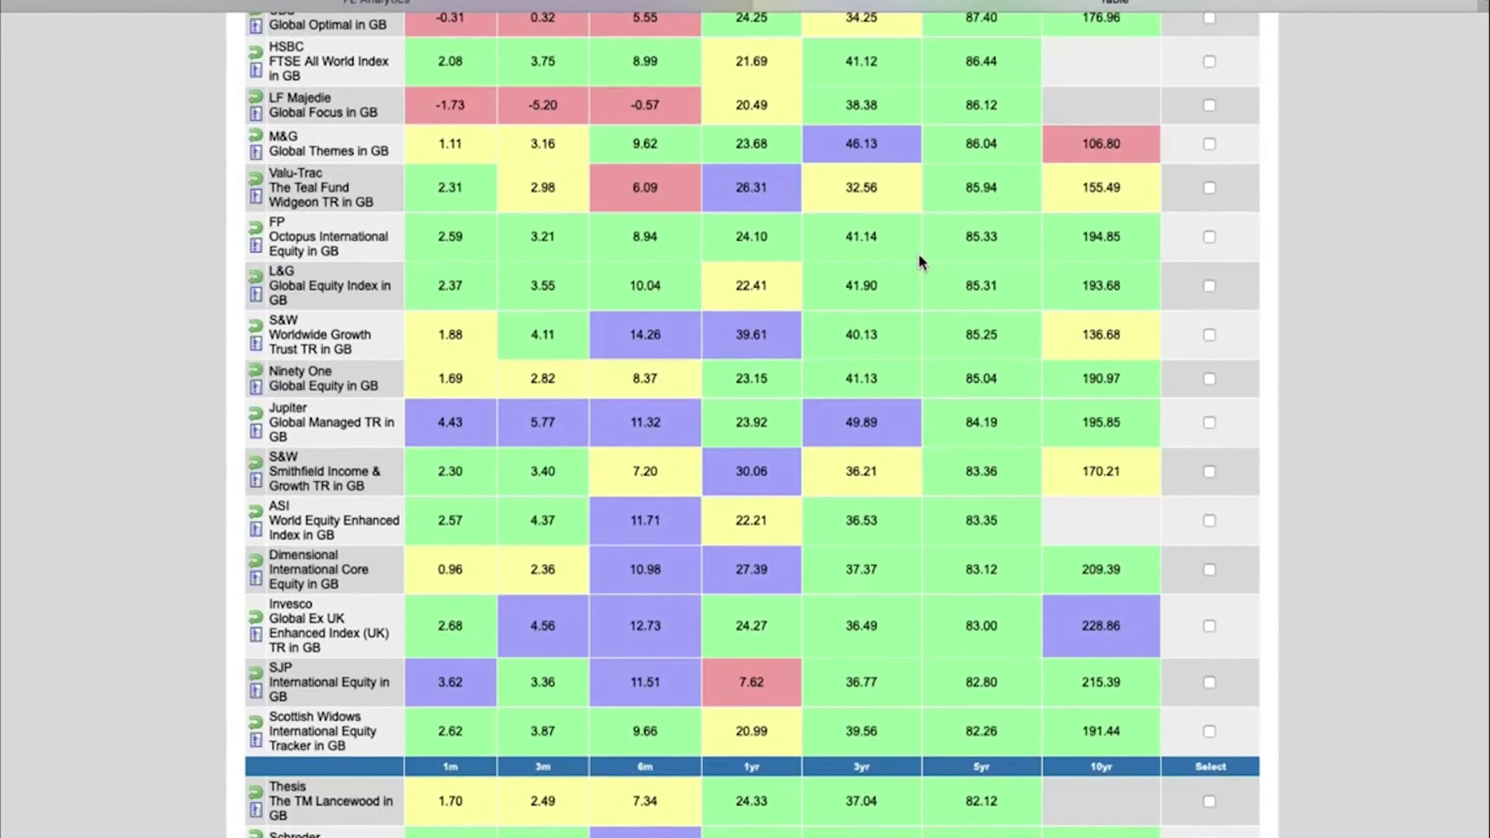
pyautogui.scroll(20, 918, 262)
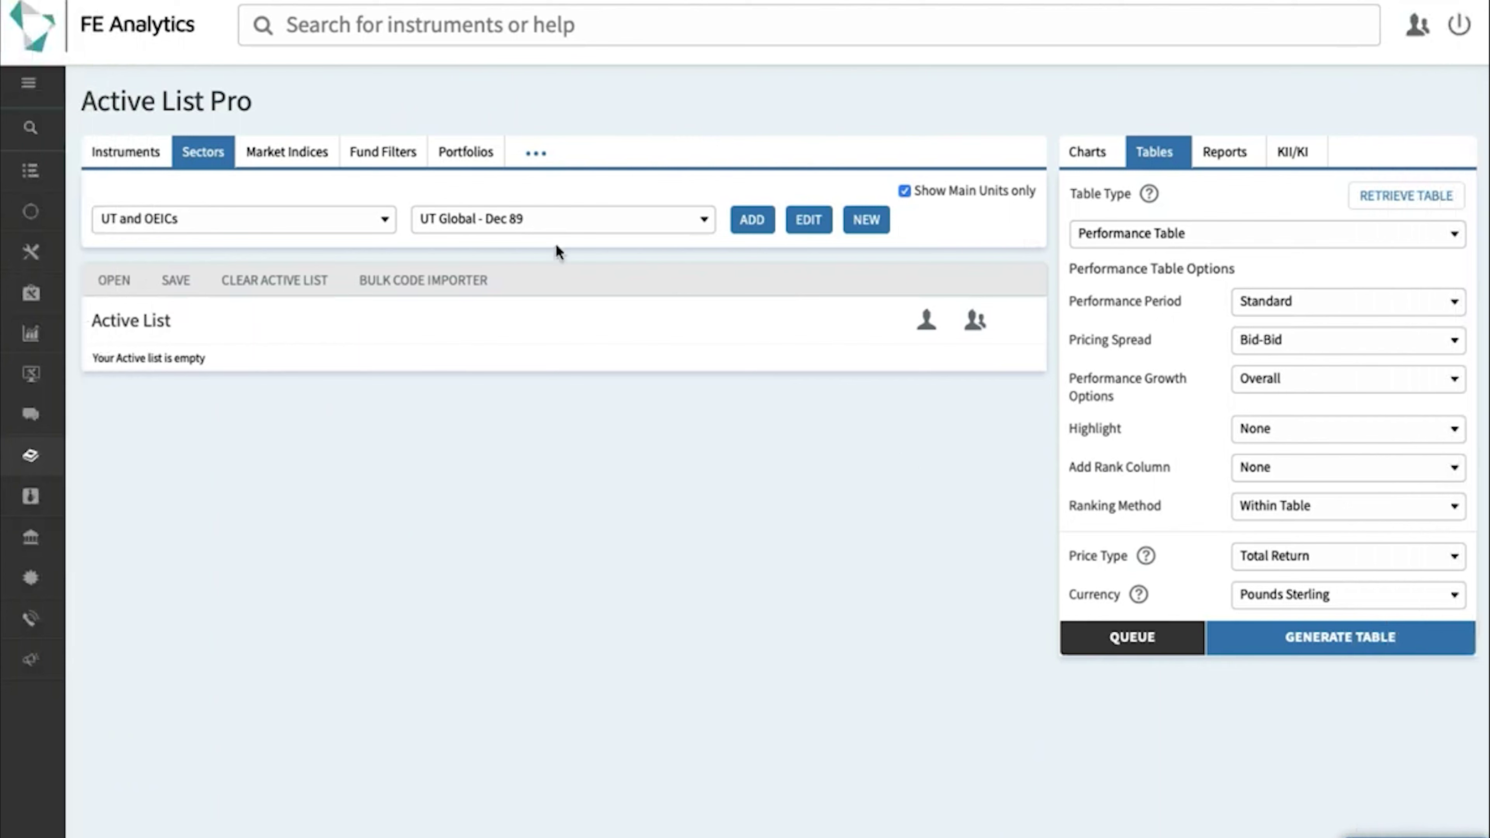
# Start a new fund filter on the UT and OEICs universe and expand Factsheet Characteristics
pyautogui.click(377, 155)
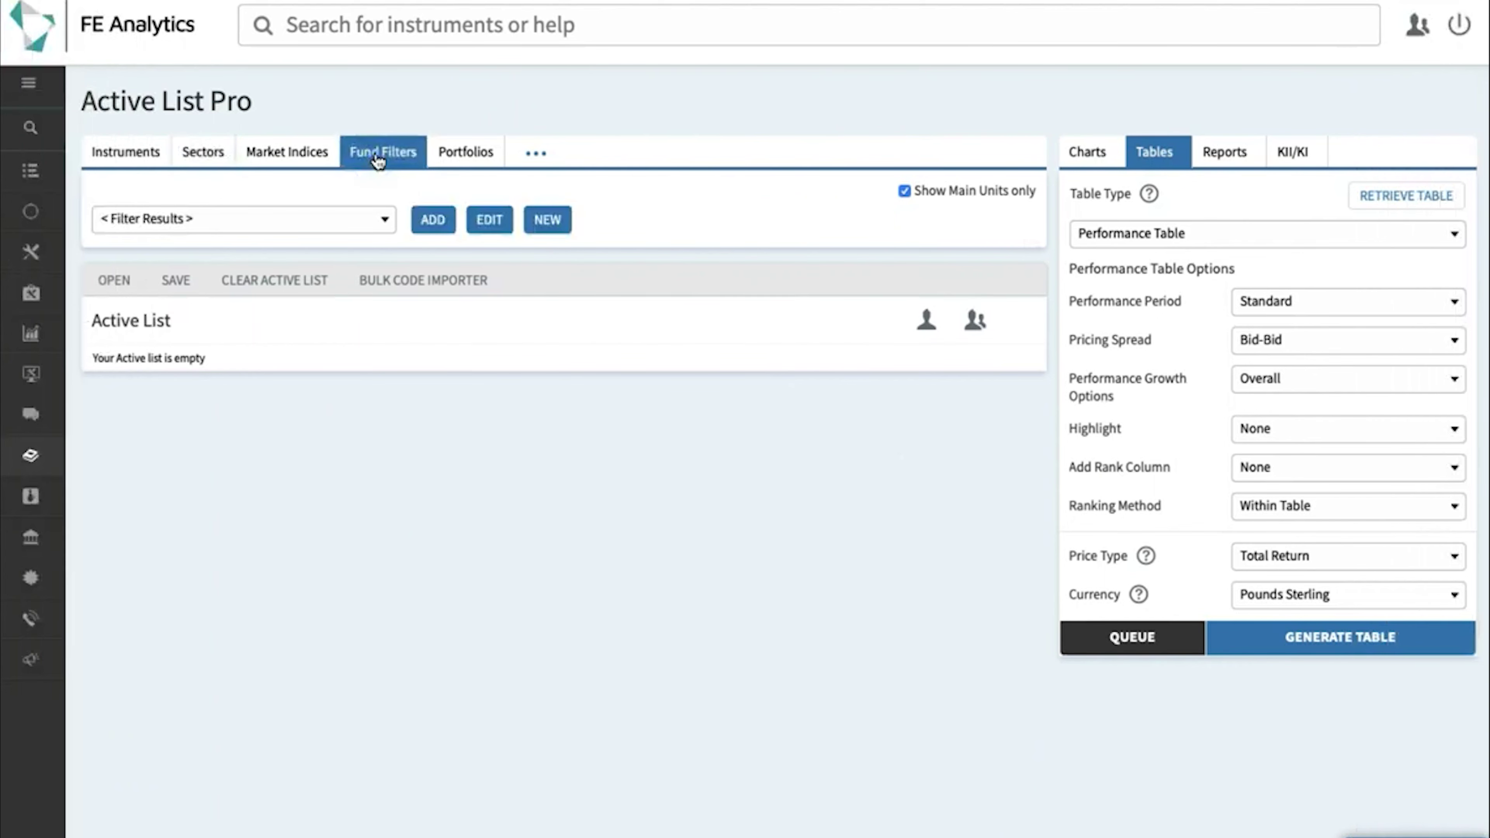
pyautogui.click(546, 222)
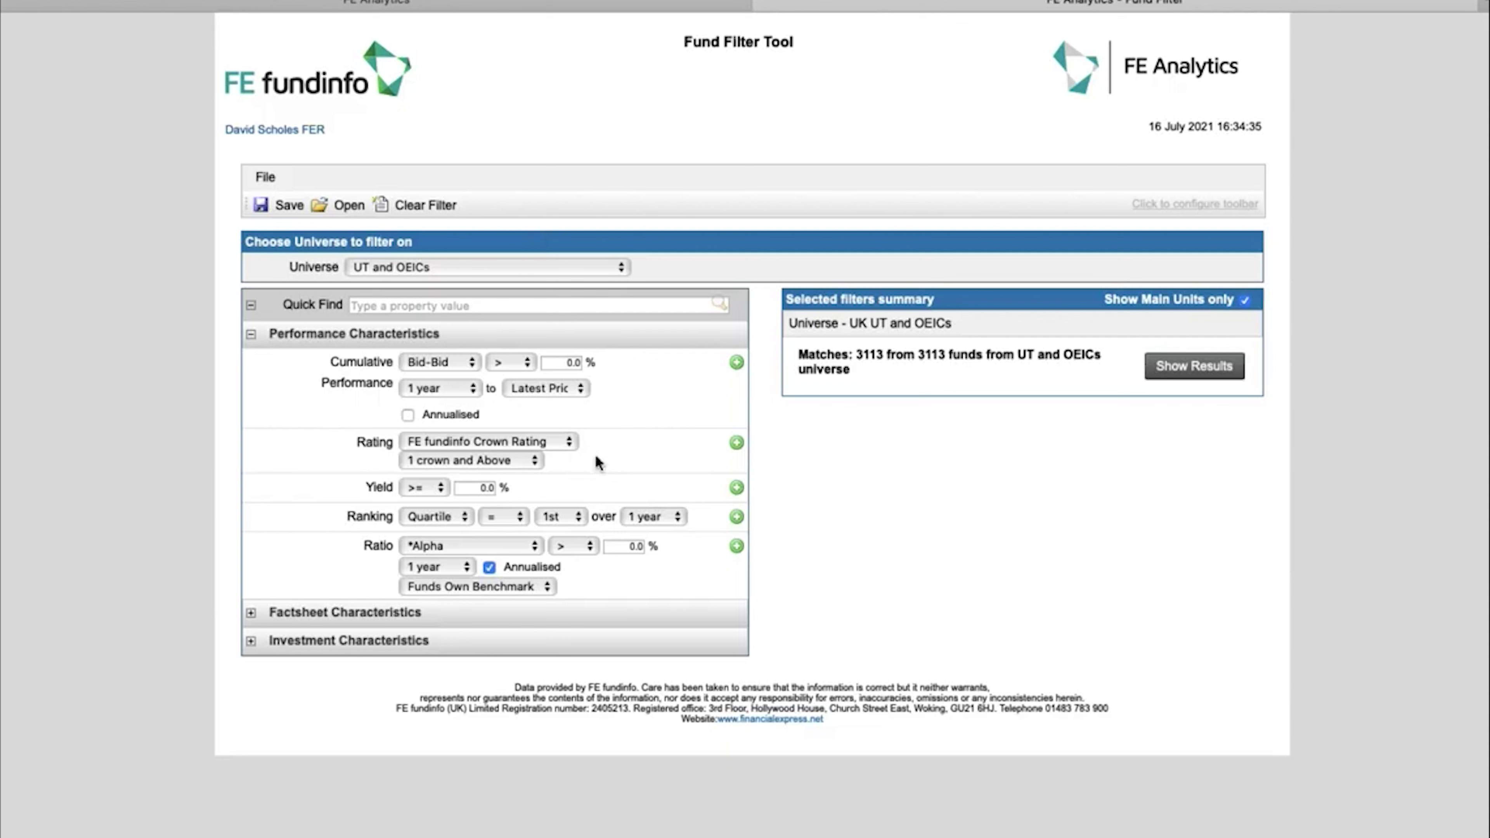
pyautogui.click(409, 616)
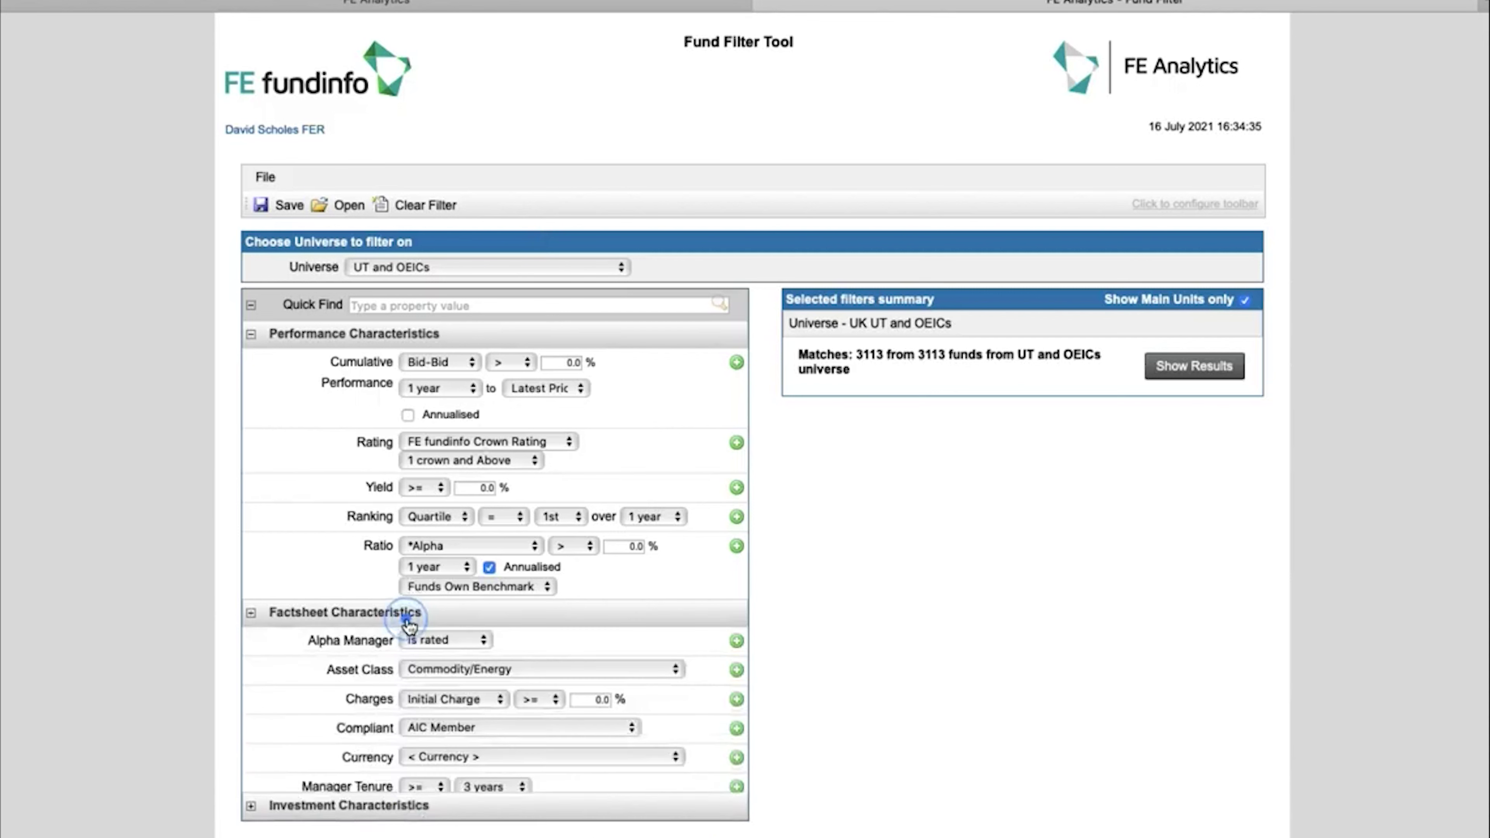
pyautogui.scroll(-5, 391, 623)
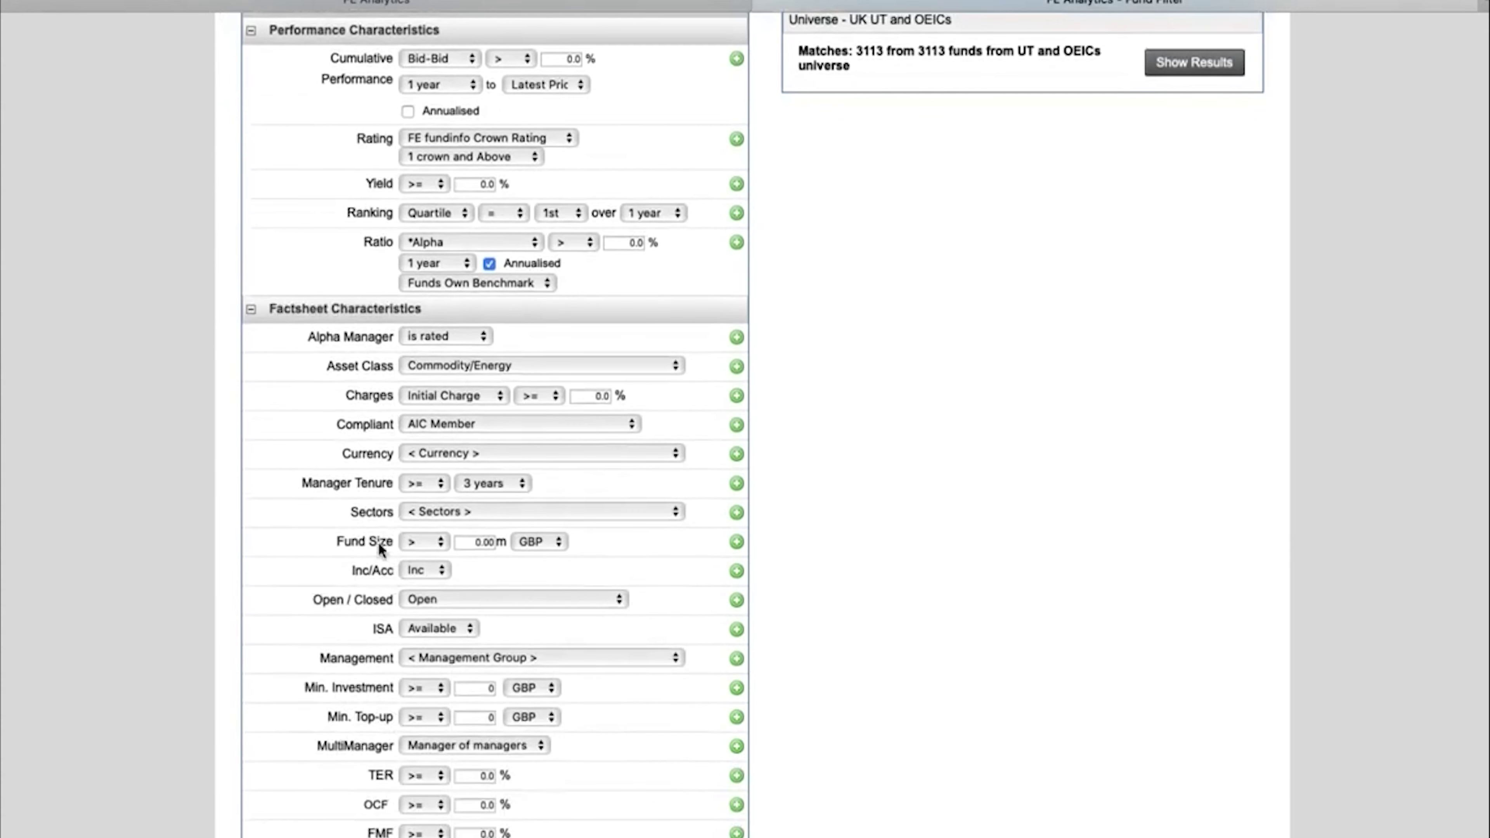
pyautogui.scroll(3, 378, 541)
pyautogui.scroll(2, 991, 339)
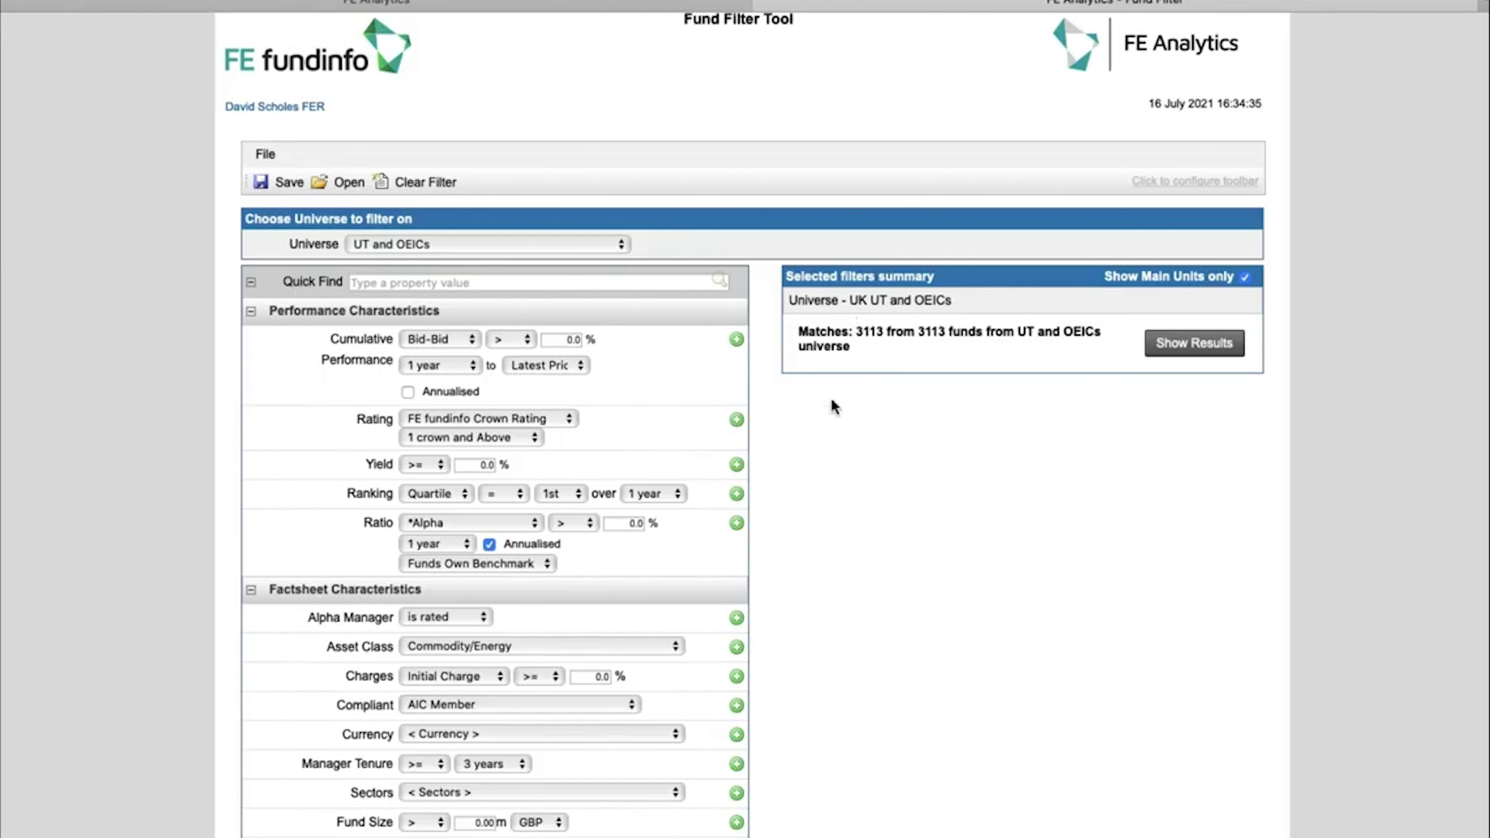
pyautogui.scroll(-6, 832, 405)
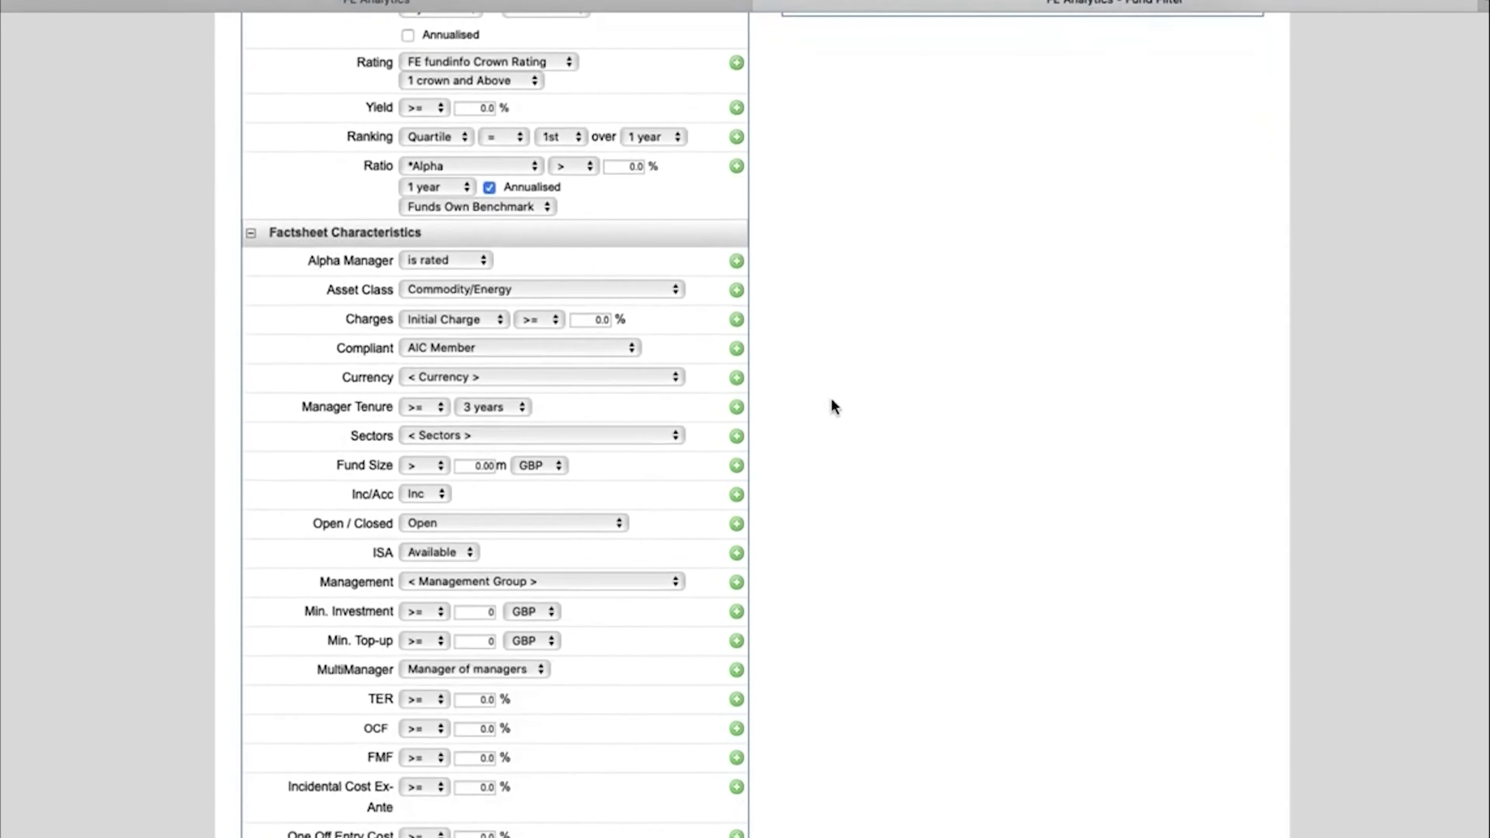
pyautogui.scroll(-1, 834, 405)
# Add UT Global as the filter's sector criterion
pyautogui.click(509, 427)
pyautogui.scroll(-1, 508, 508)
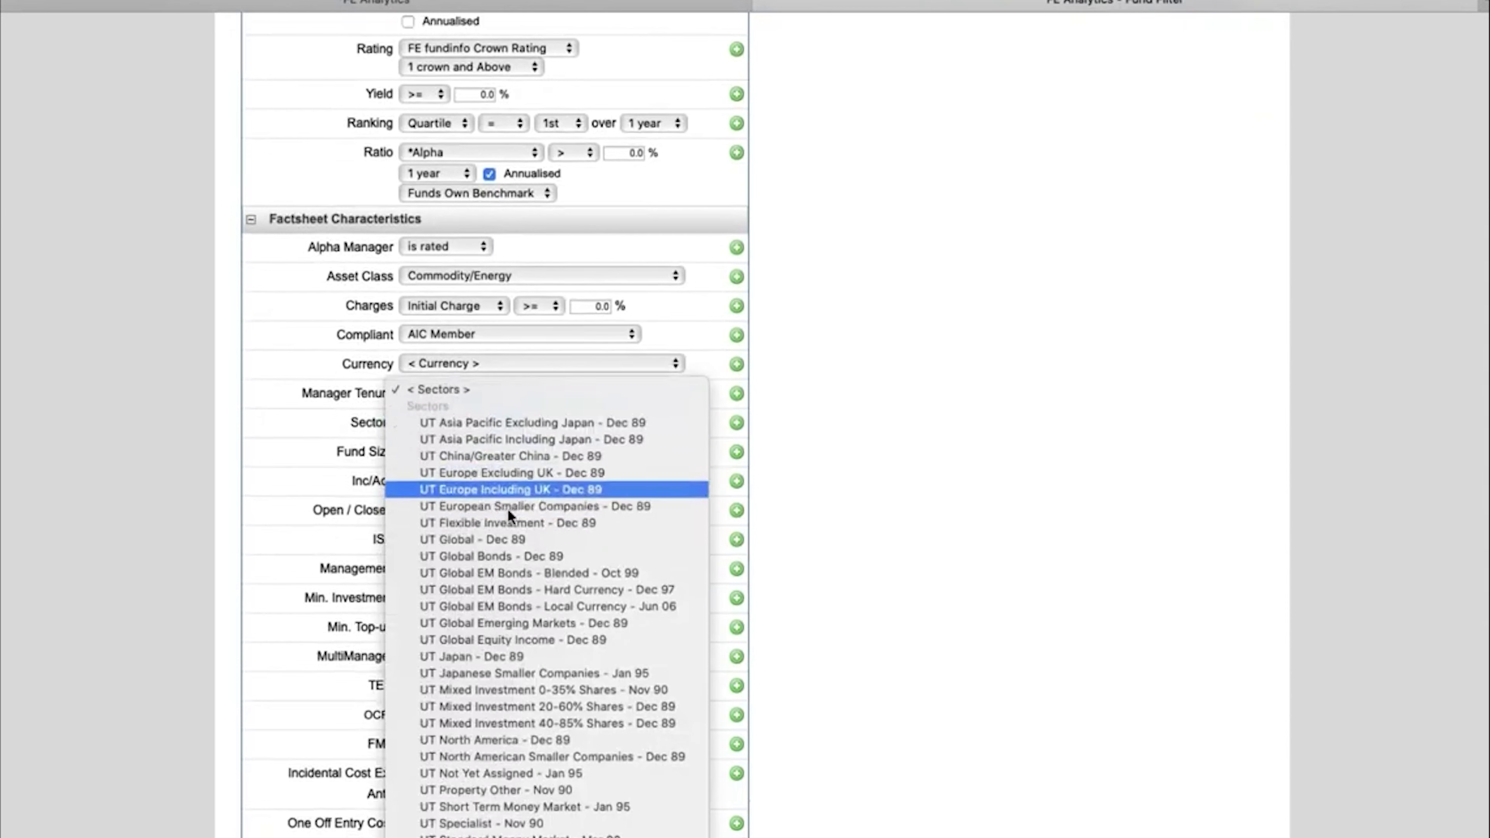
pyautogui.click(501, 539)
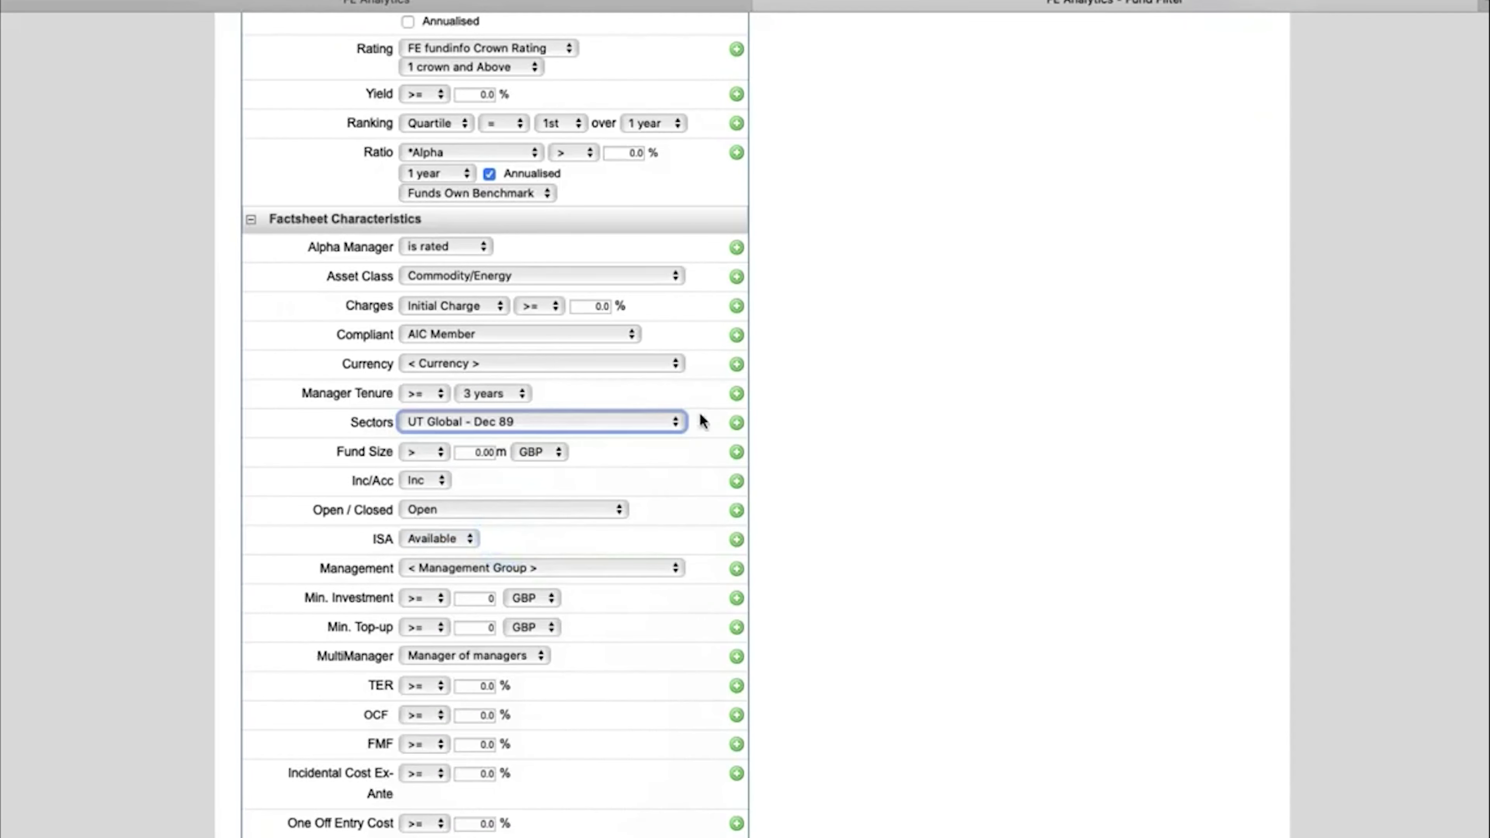
pyautogui.click(736, 422)
# Add a 4 Crowns and Above rating criterion
pyautogui.scroll(5, 912, 388)
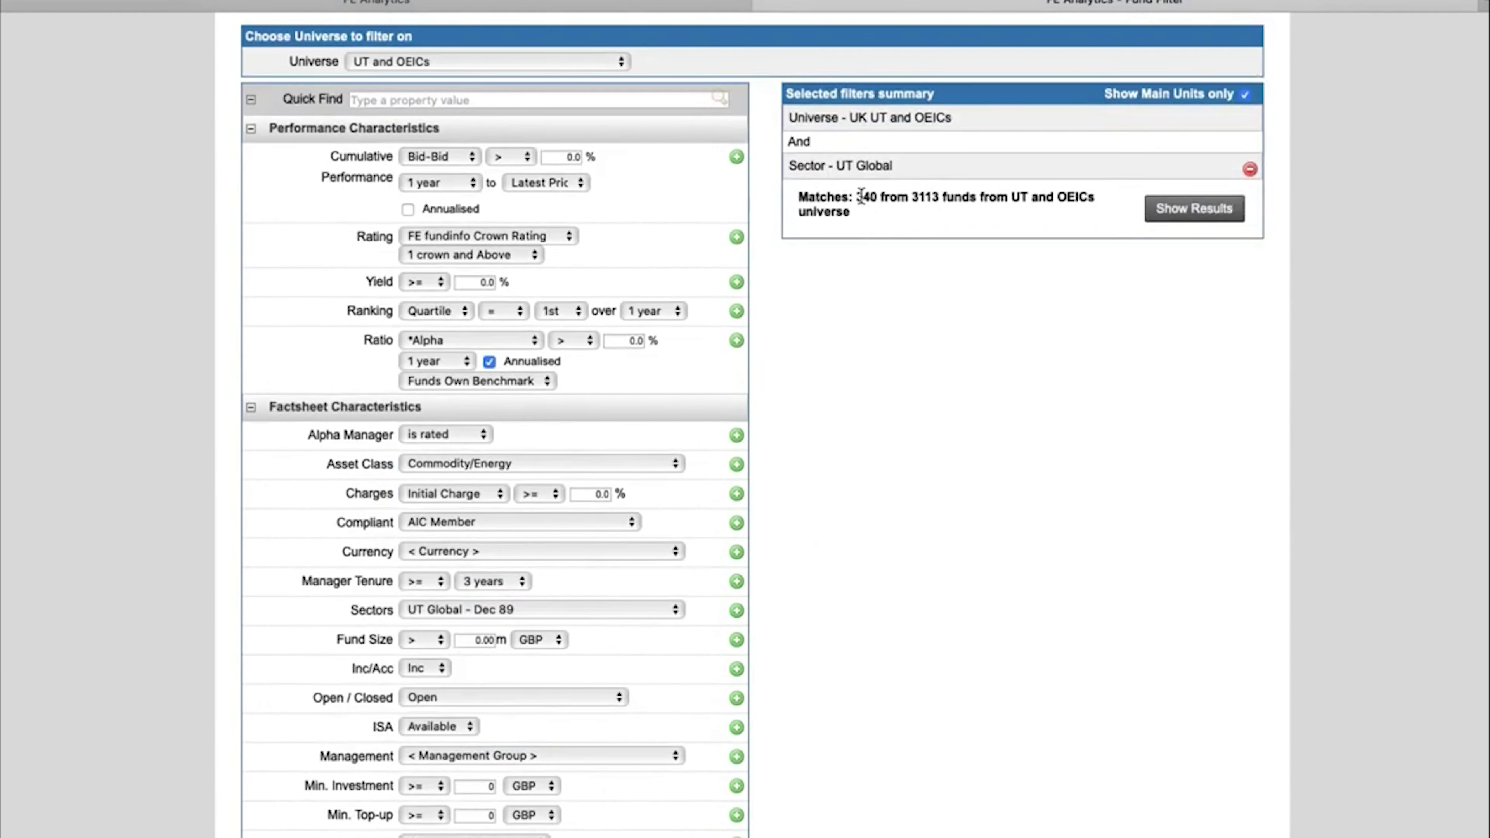
pyautogui.click(521, 252)
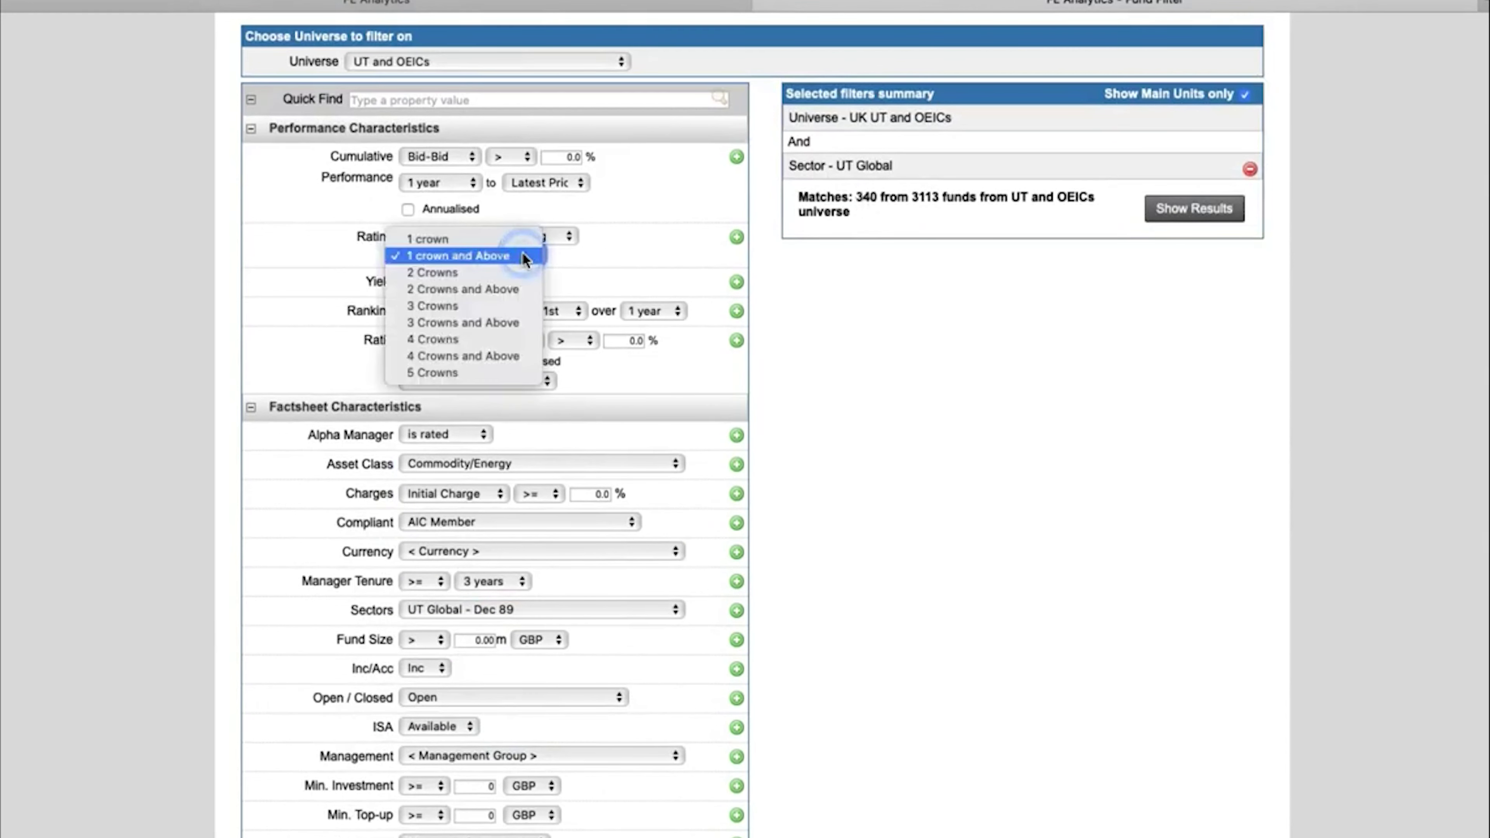
pyautogui.click(488, 357)
pyautogui.click(736, 237)
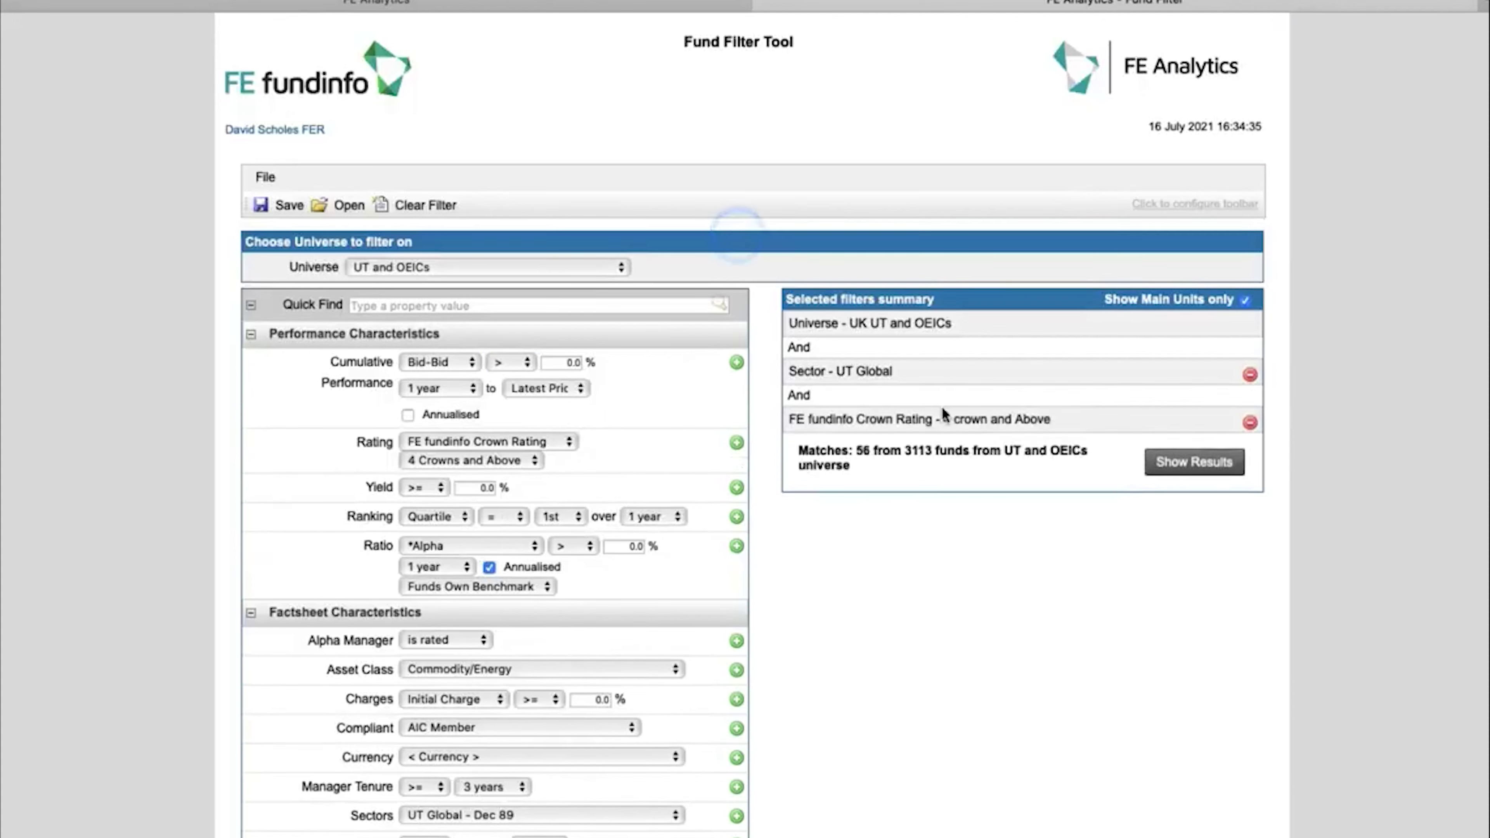
# Add a fund size over £100m criterion, leaving 48 matching funds
pyautogui.scroll(-1, 874, 550)
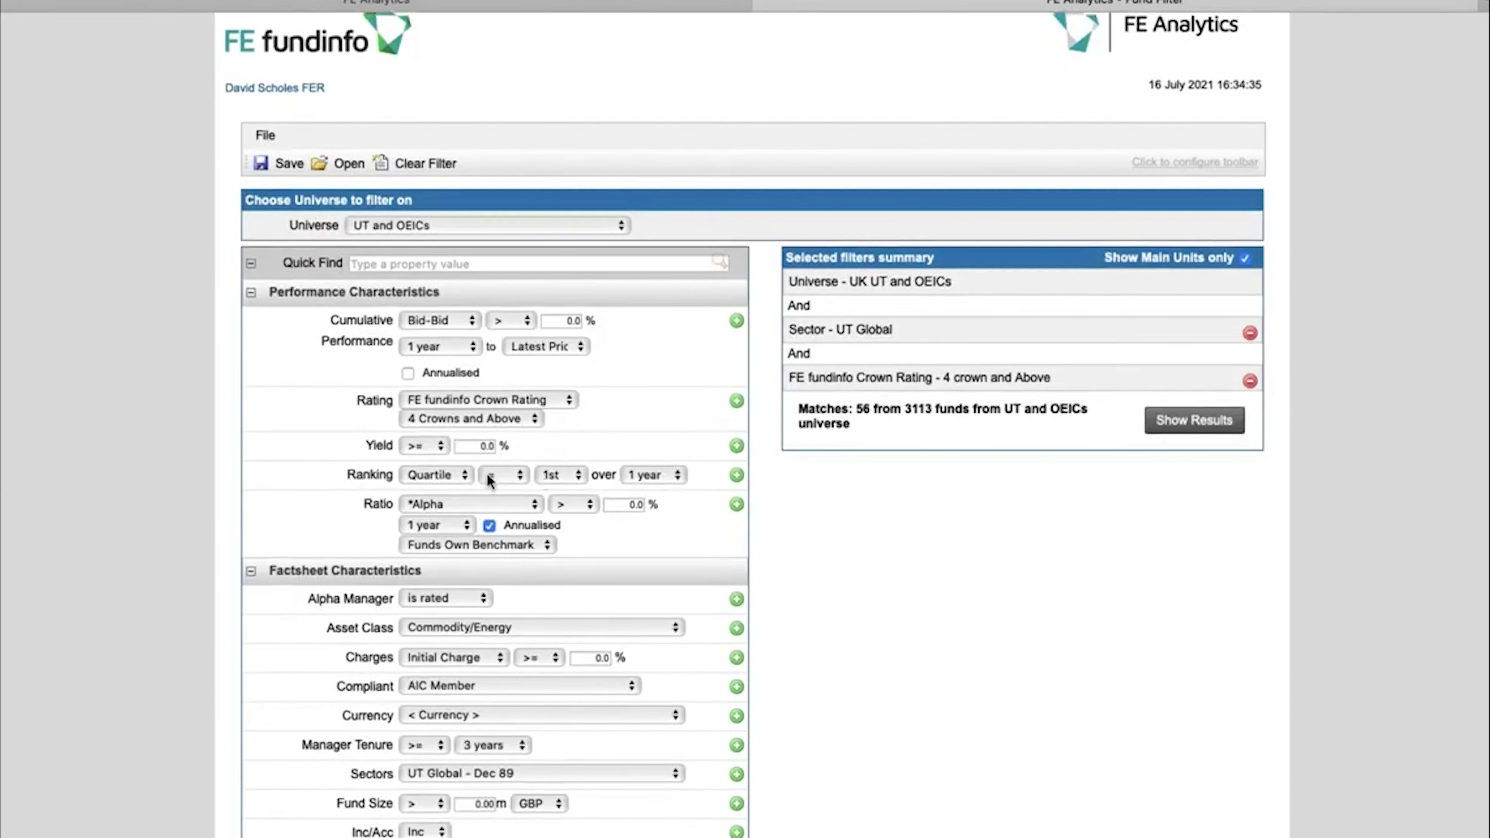
pyautogui.scroll(-2, 556, 528)
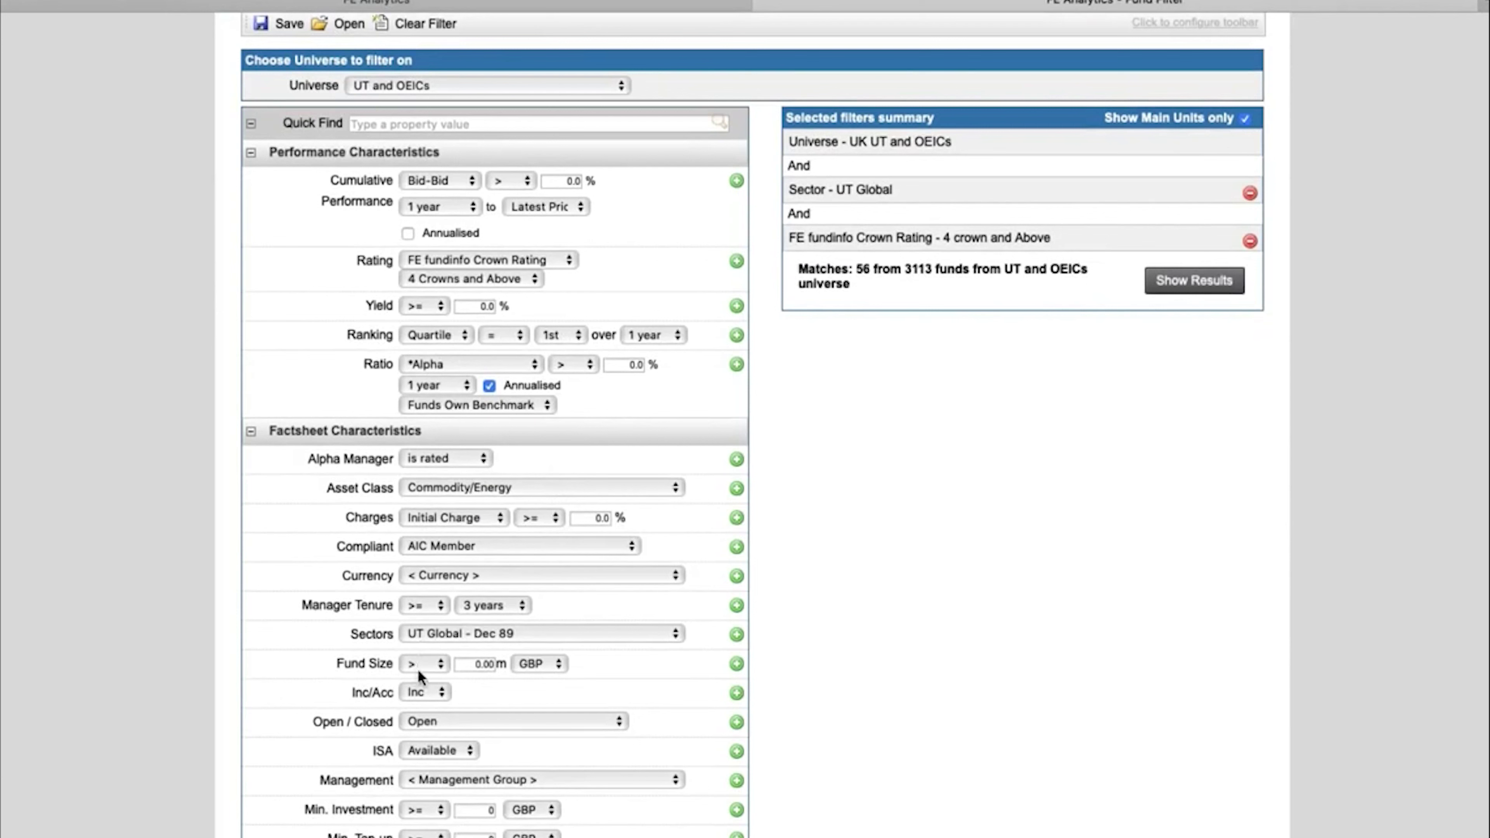
pyautogui.click(478, 665)
pyautogui.click(737, 665)
# Expand Investment Characteristics and browse the platform list without choosing a platform
pyautogui.scroll(-10, 791, 672)
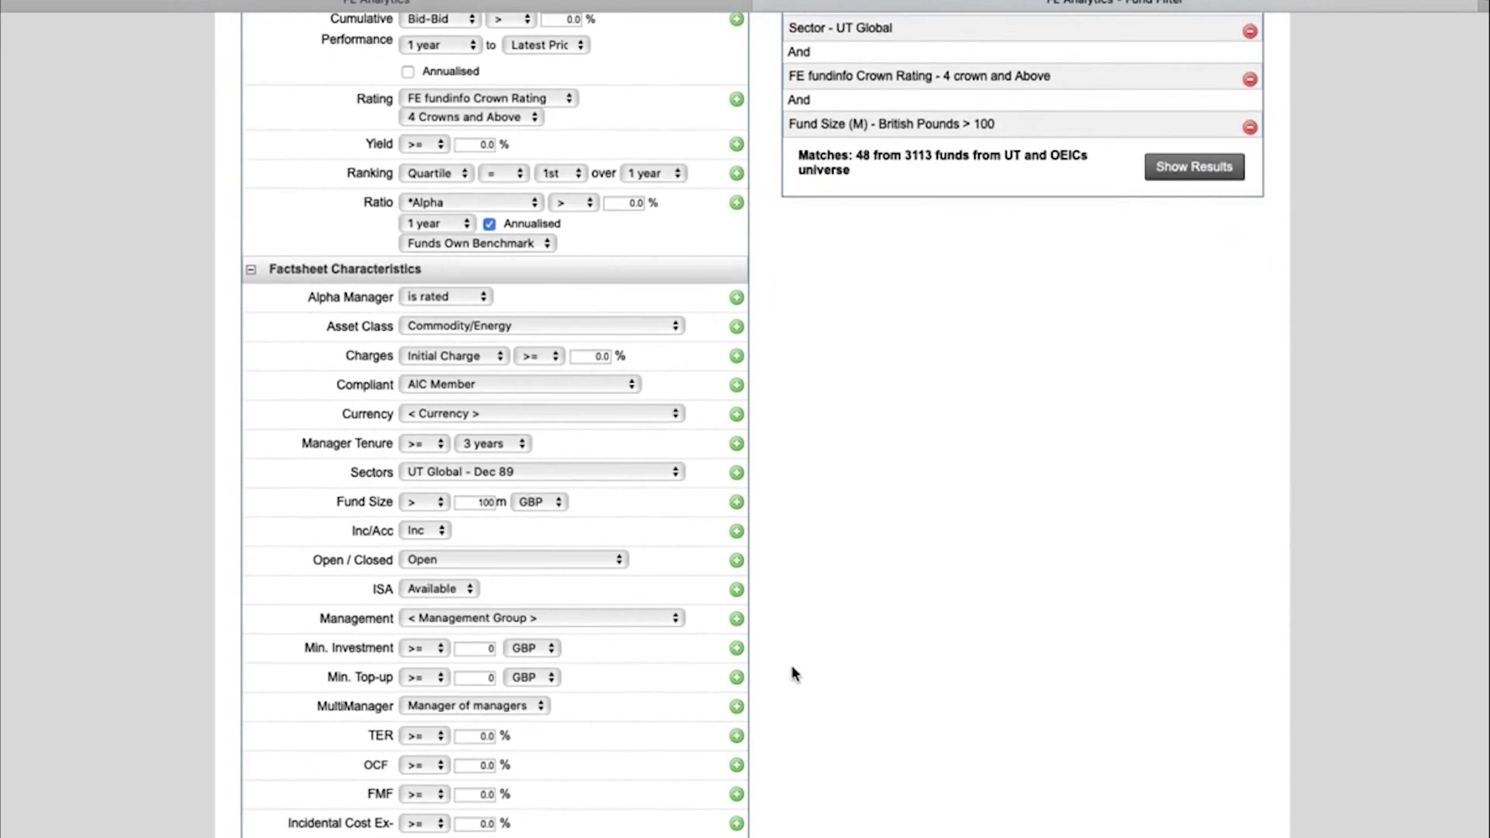
pyautogui.click(539, 786)
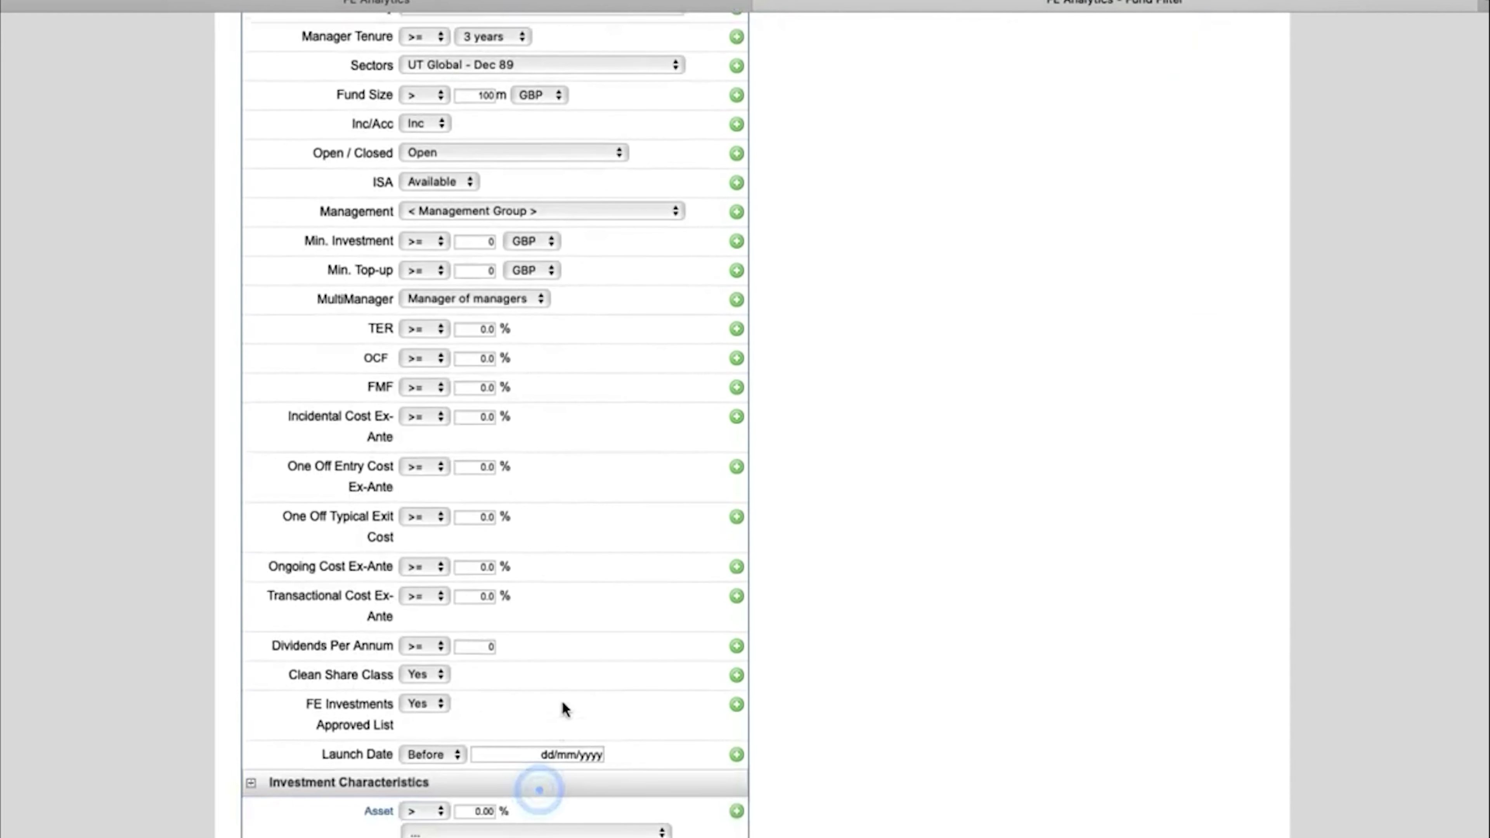
pyautogui.scroll(-10, 563, 704)
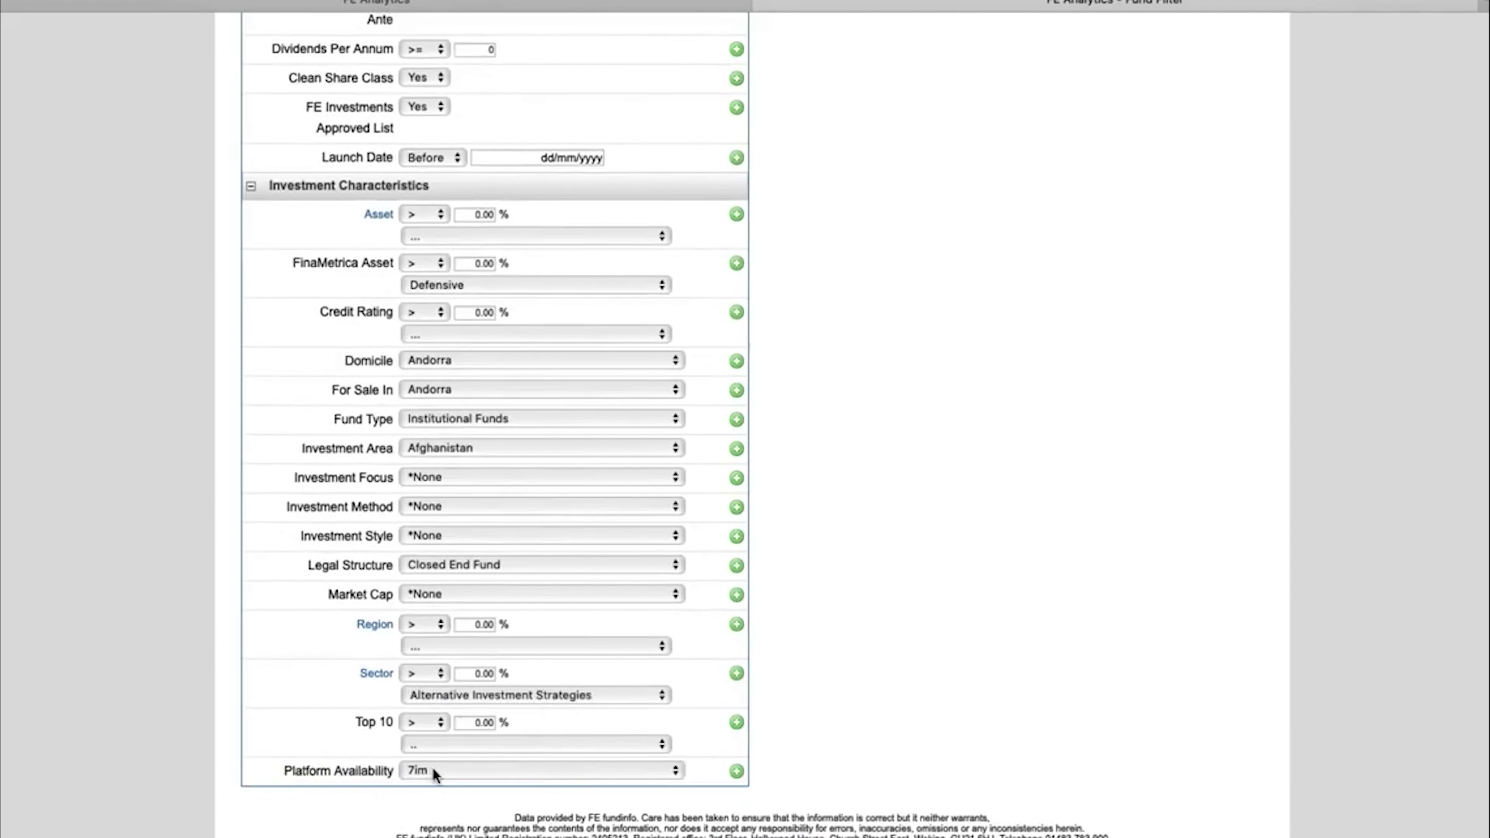
pyautogui.click(432, 769)
pyautogui.scroll(-5, 459, 815)
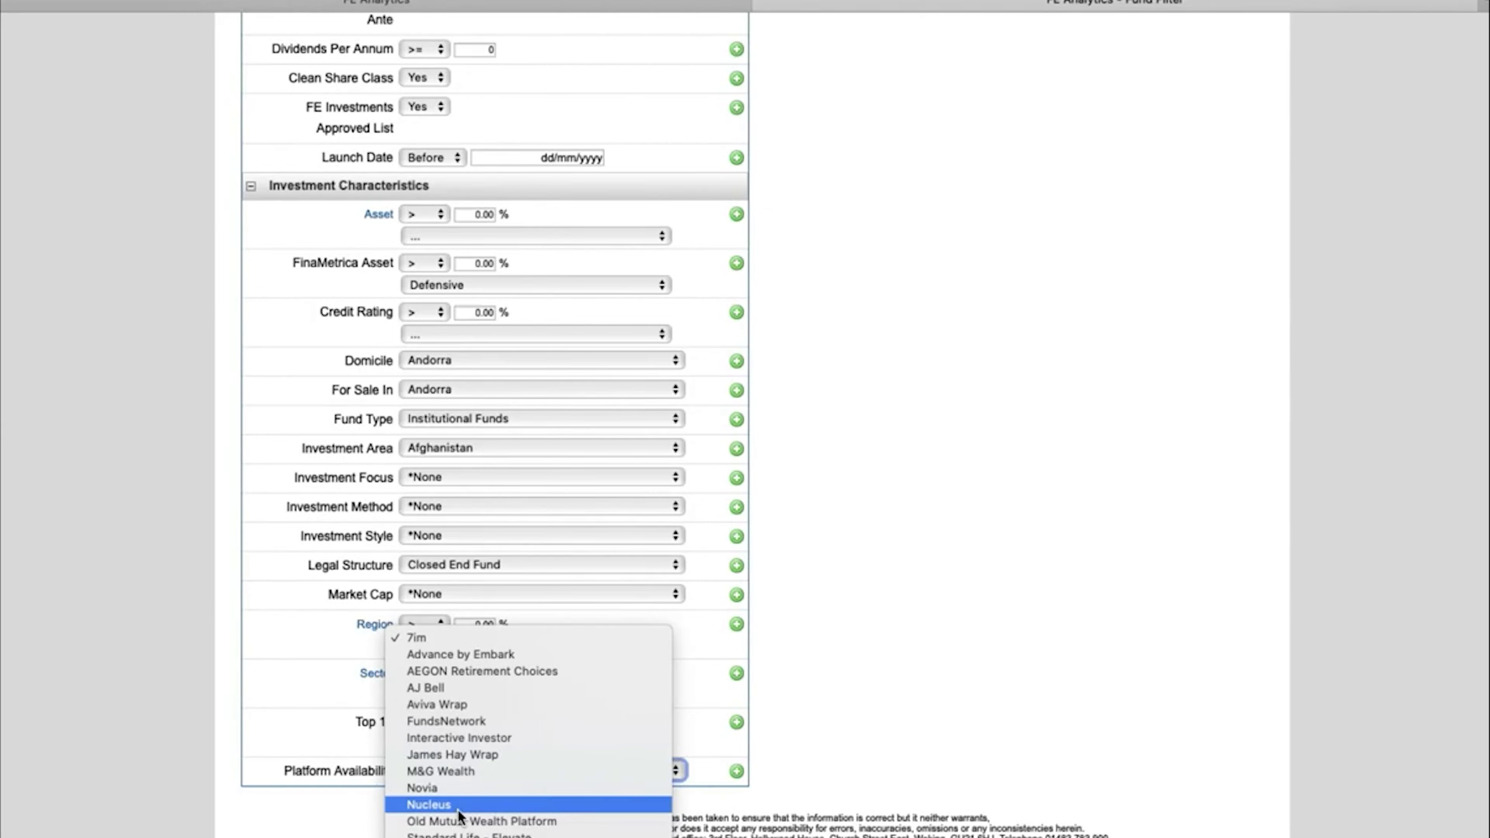
pyautogui.click(708, 691)
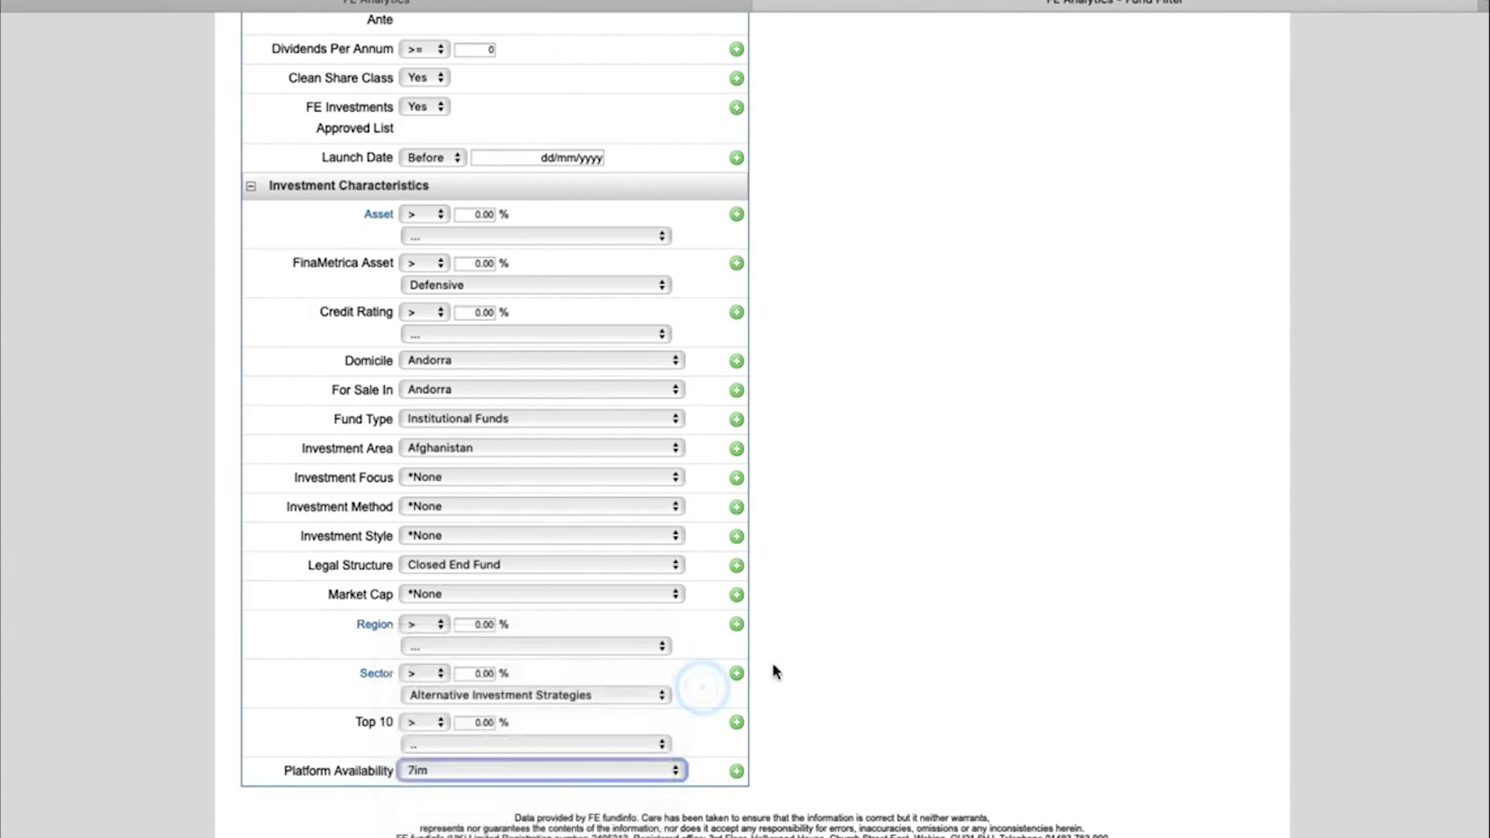
pyautogui.scroll(15, 907, 634)
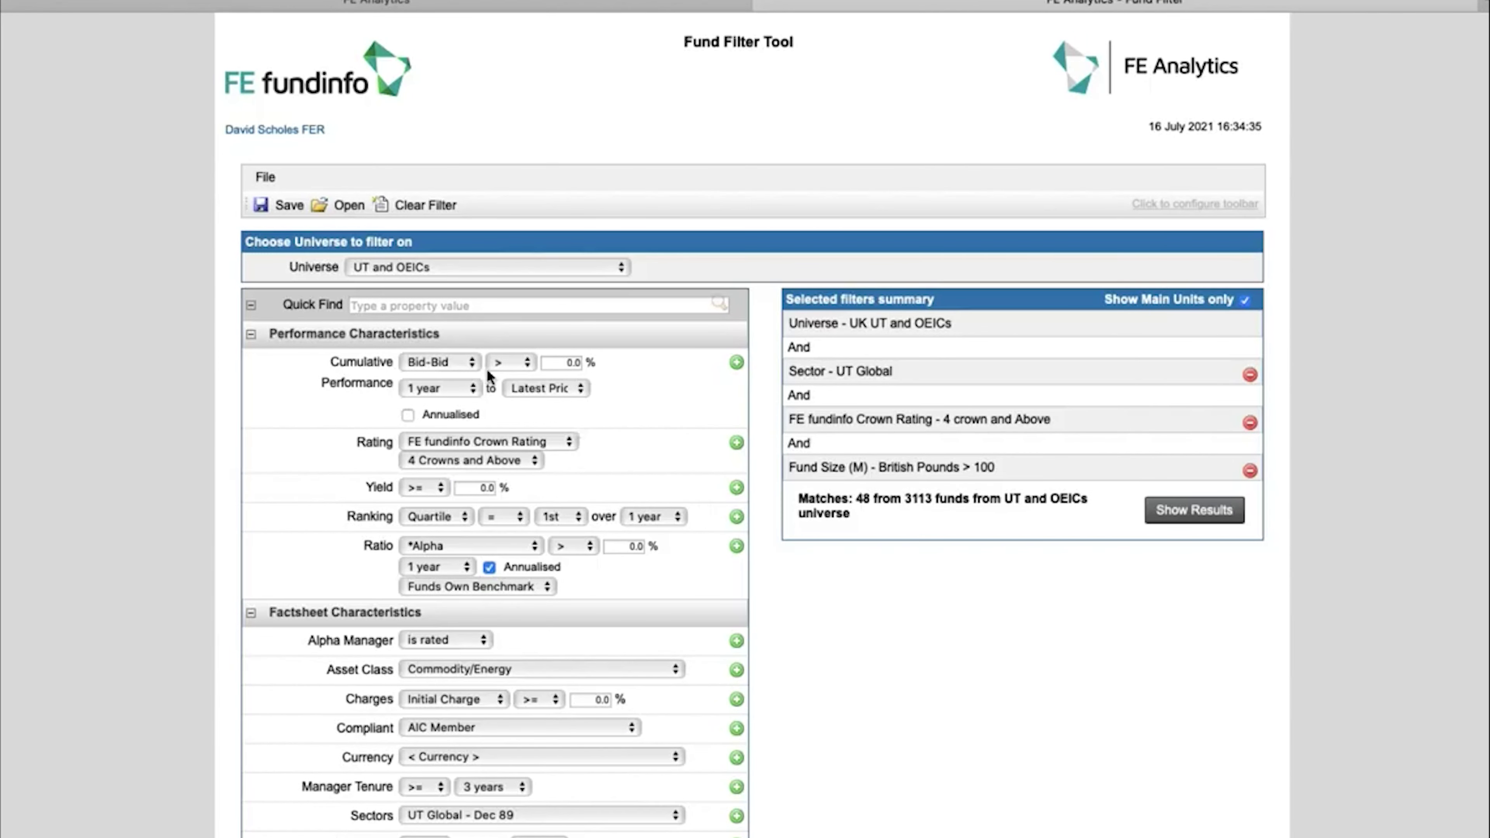
# Quick-find 'ethical' and jump to the Investment Focus - Ethical/Sustainable criterion
pyautogui.click(388, 306)
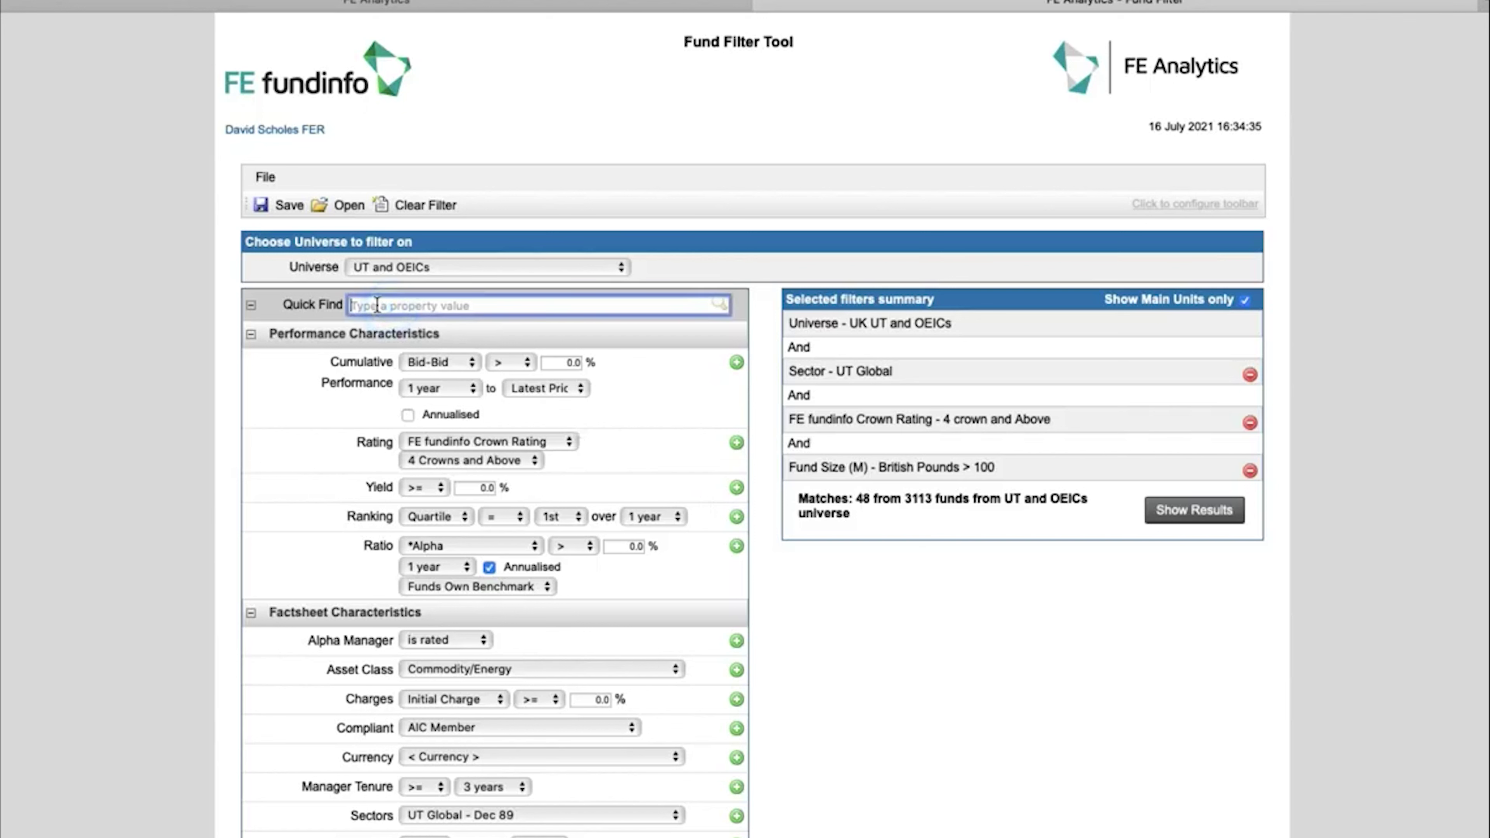
pyautogui.write('ethical')
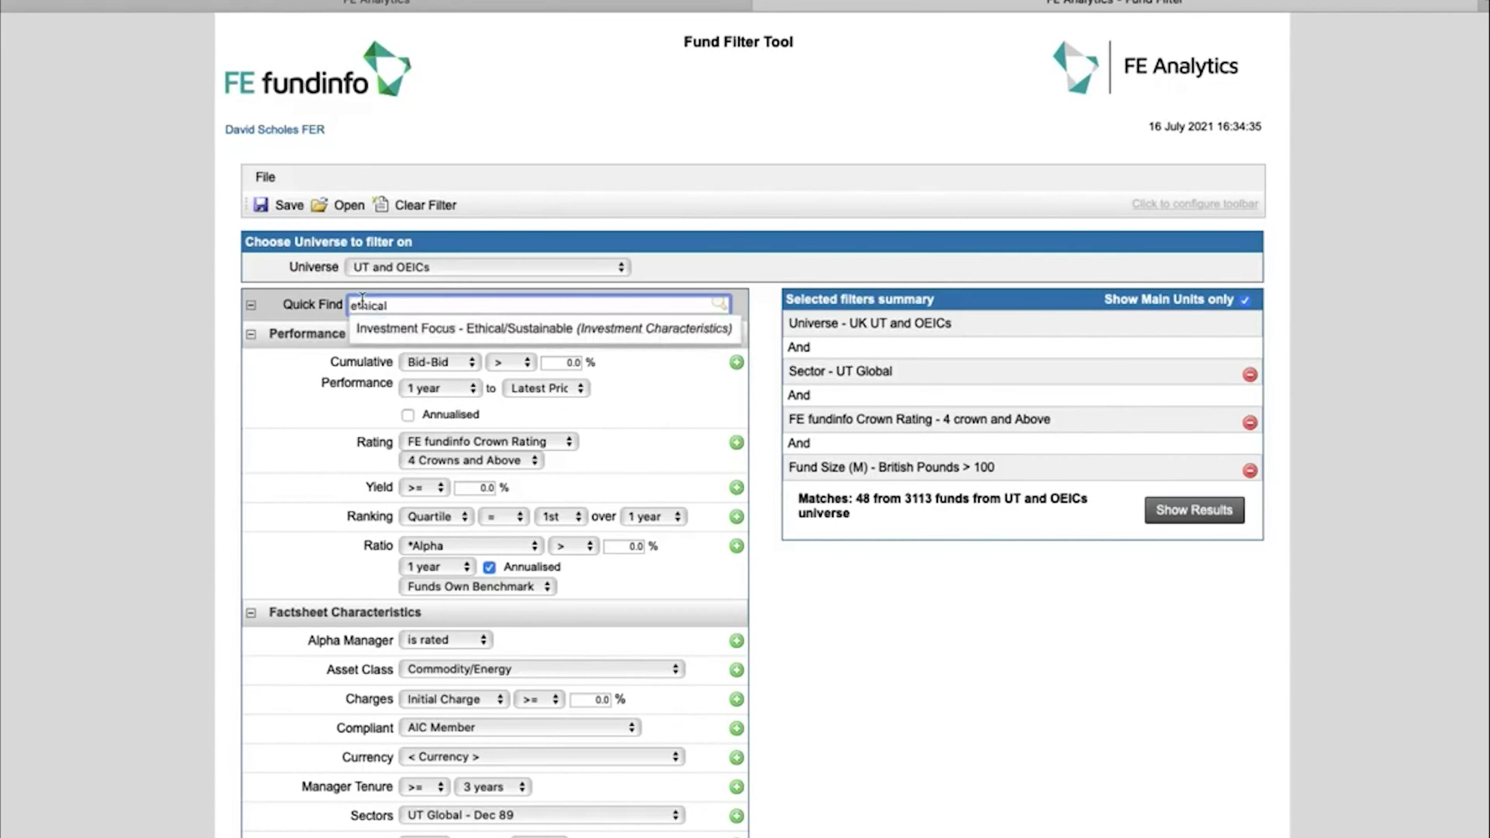
pyautogui.click(439, 330)
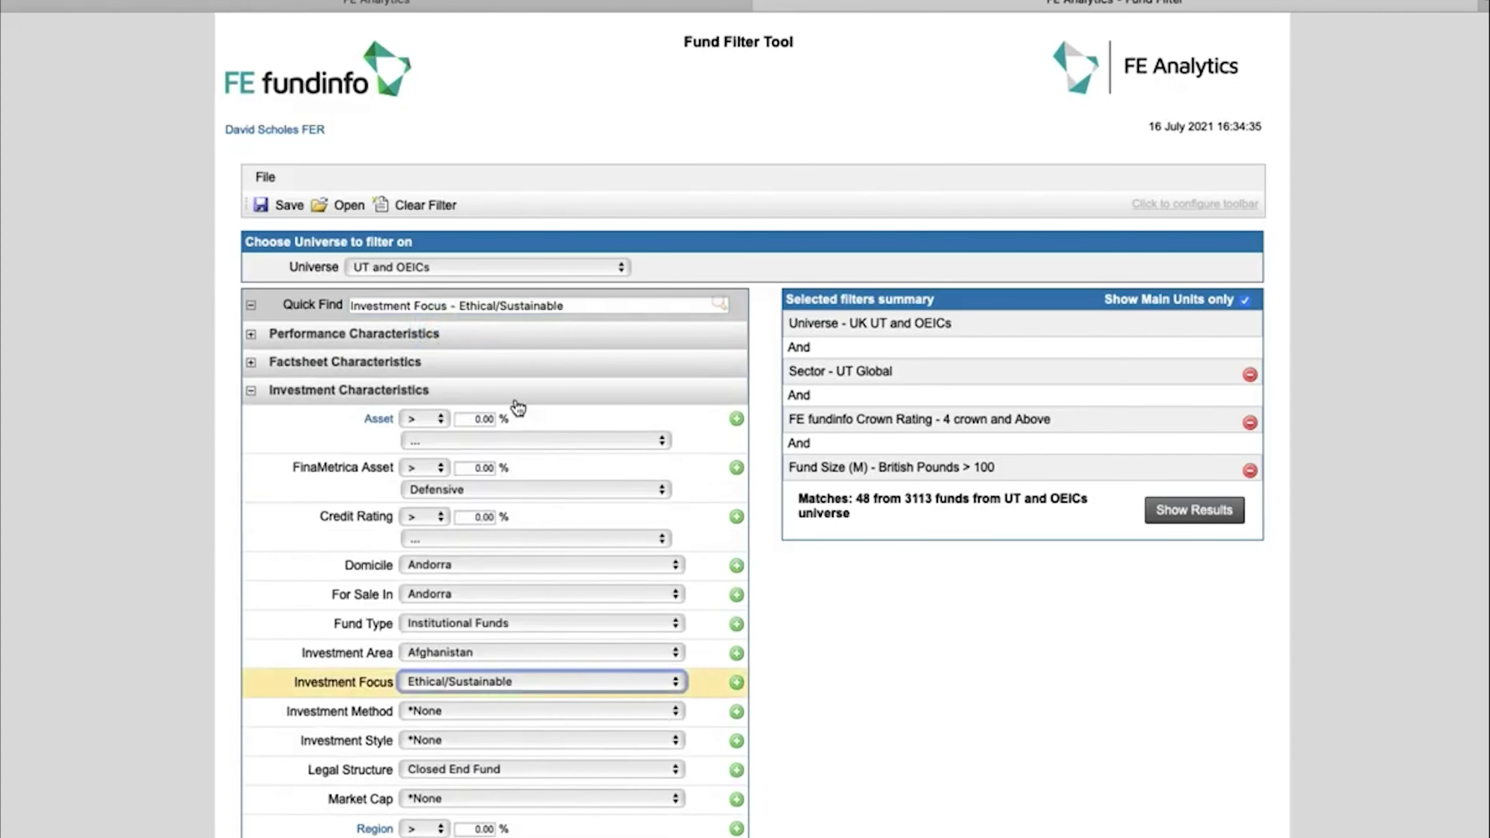
pyautogui.scroll(-3, 516, 409)
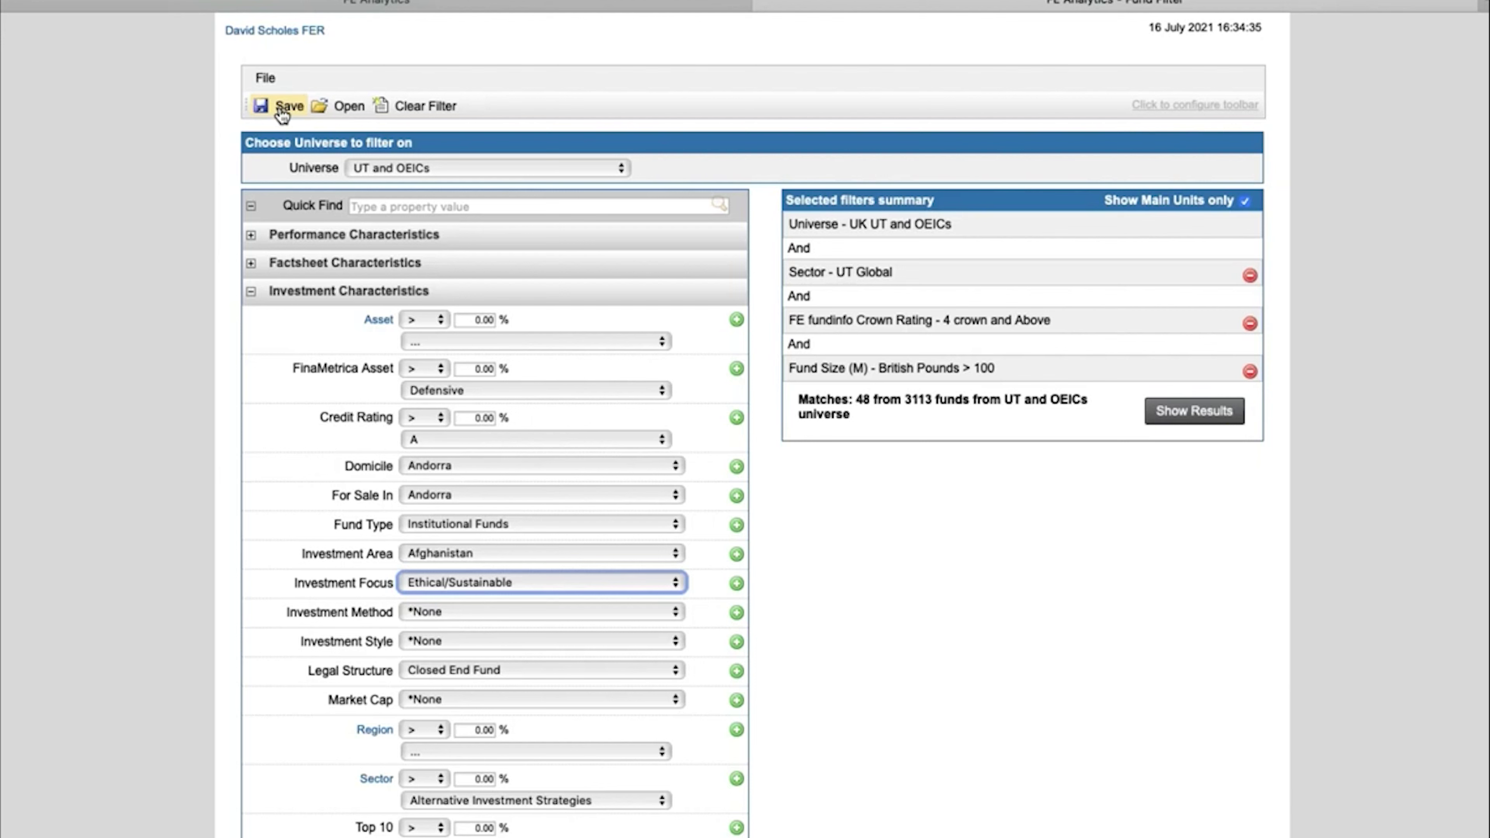
# Show the 48 matching UT Global funds and add them all to the Active List
pyautogui.click(1187, 419)
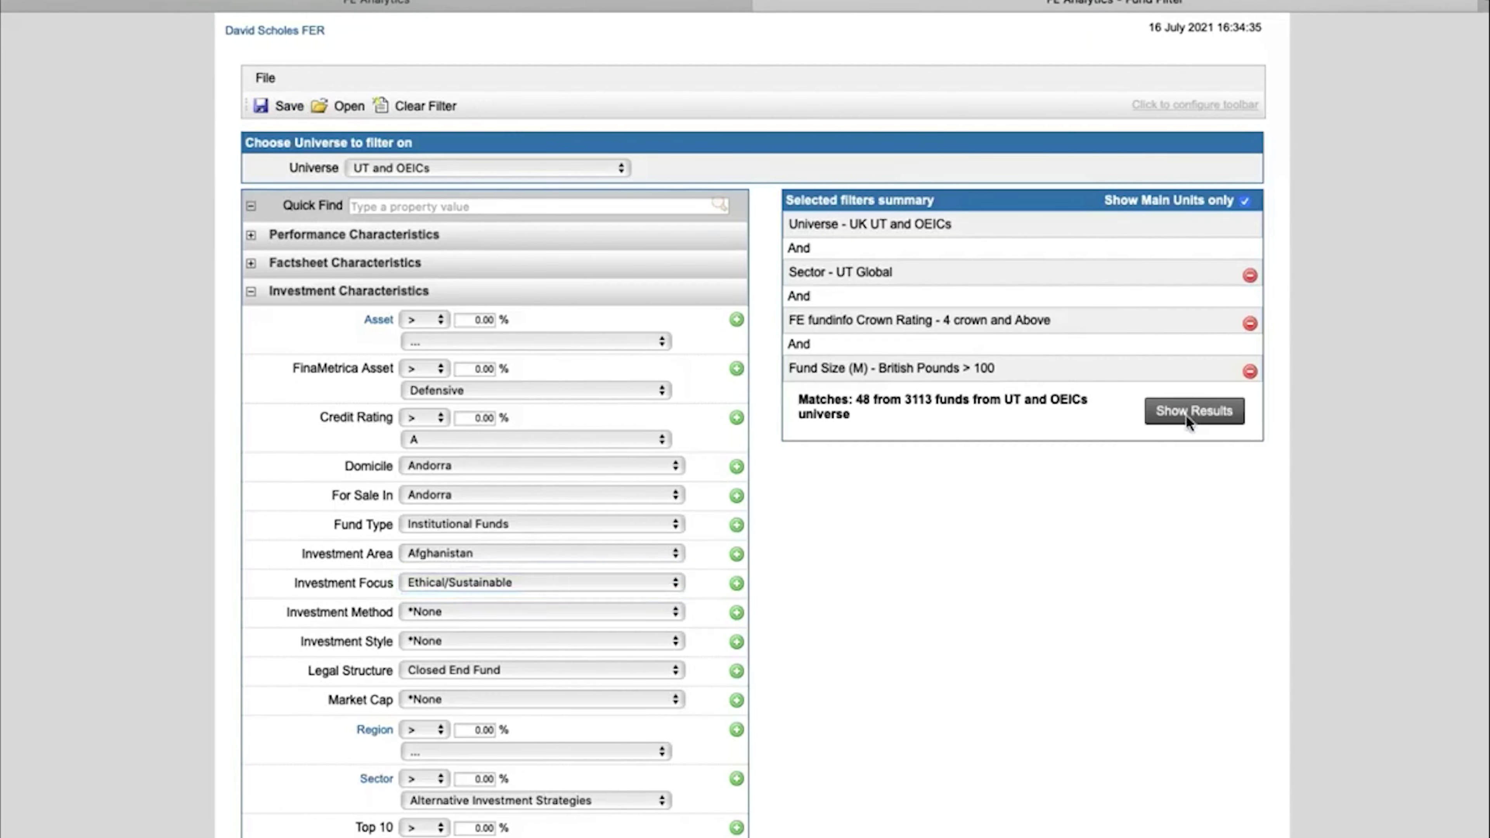
pyautogui.scroll(-1, 1186, 416)
pyautogui.scroll(-10, 1187, 421)
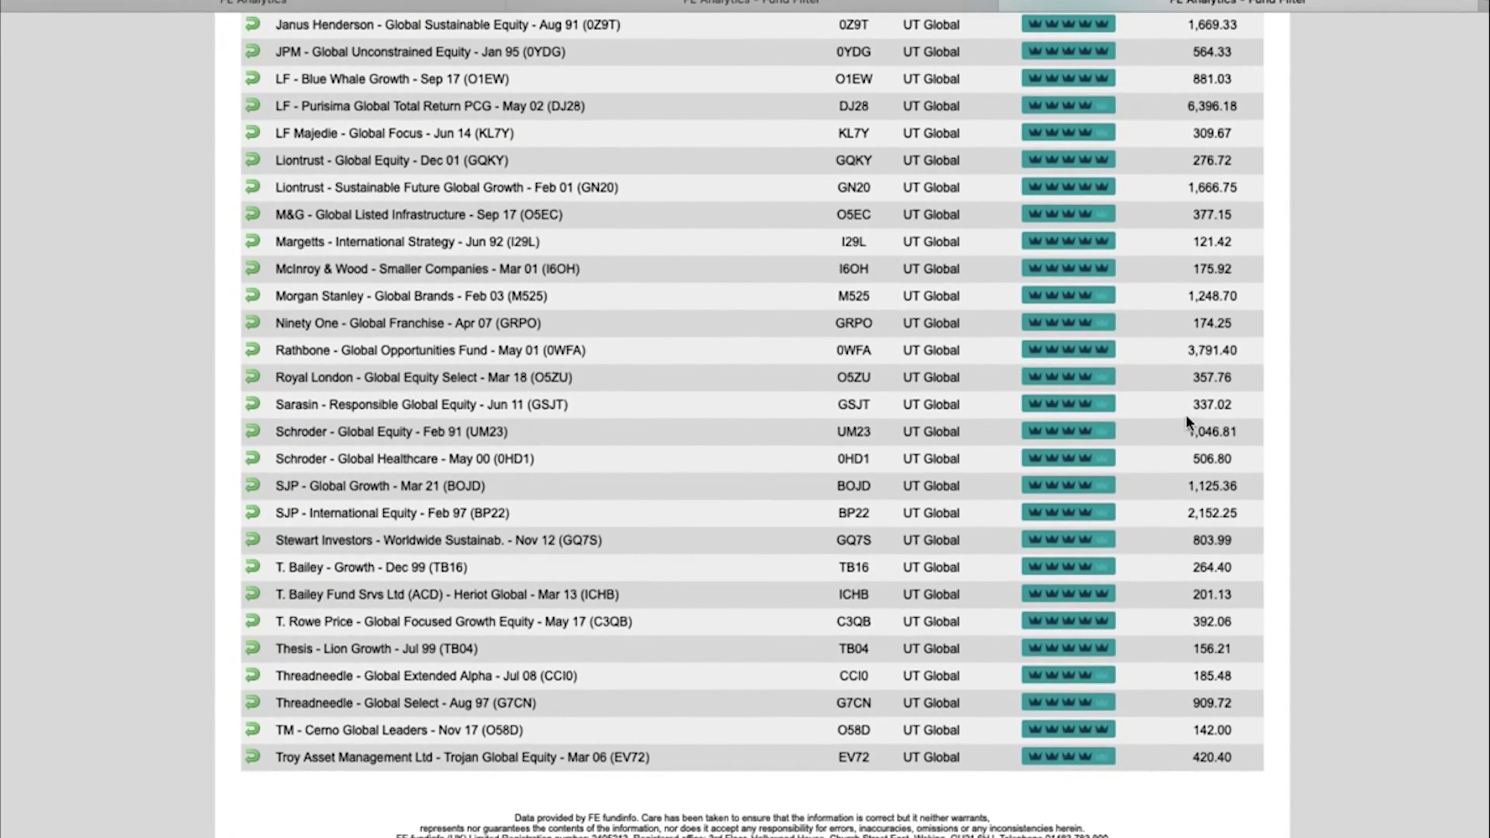
pyautogui.scroll(10, 1186, 414)
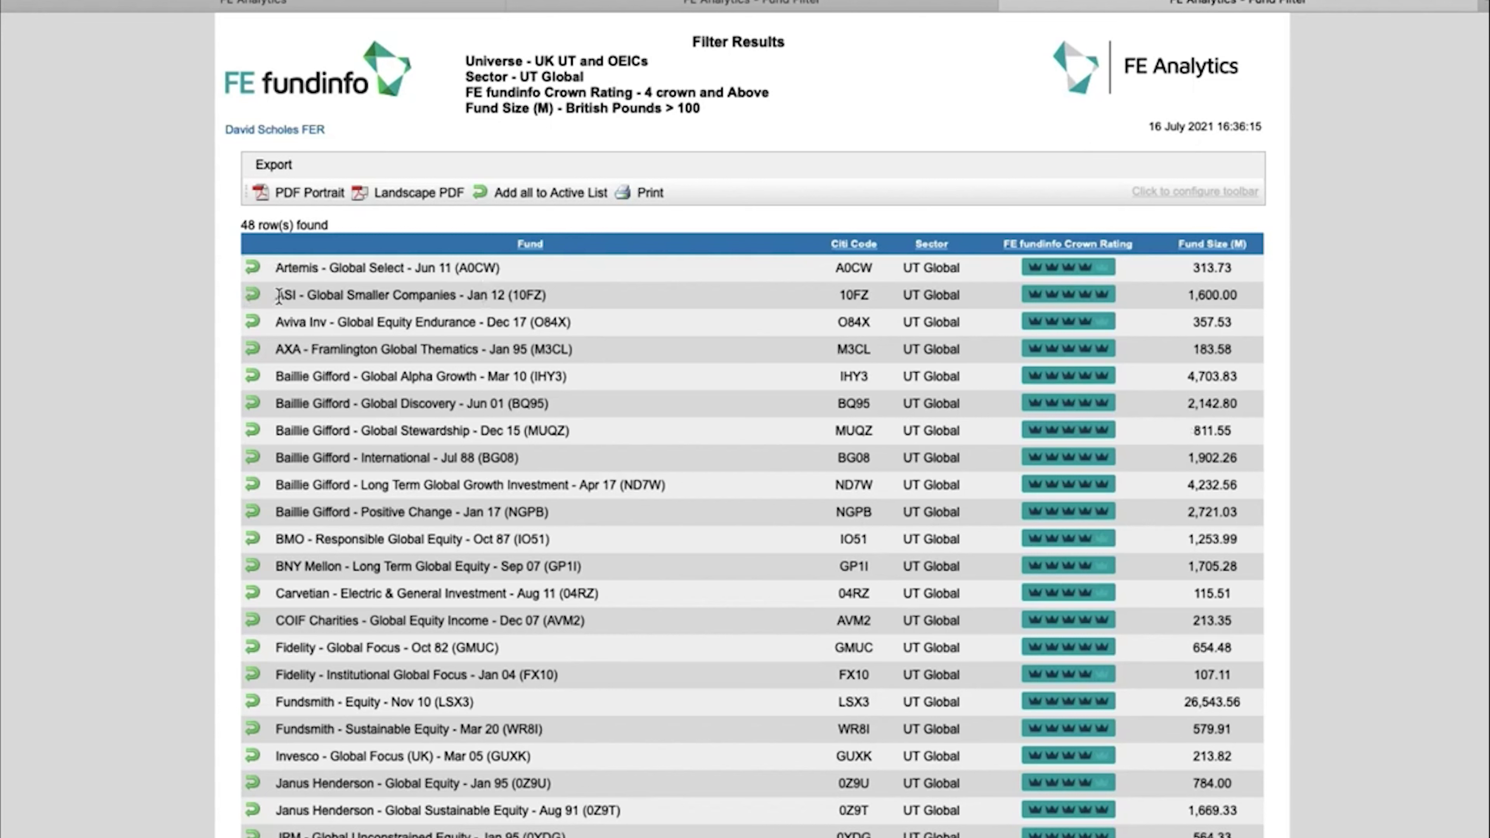
pyautogui.click(515, 204)
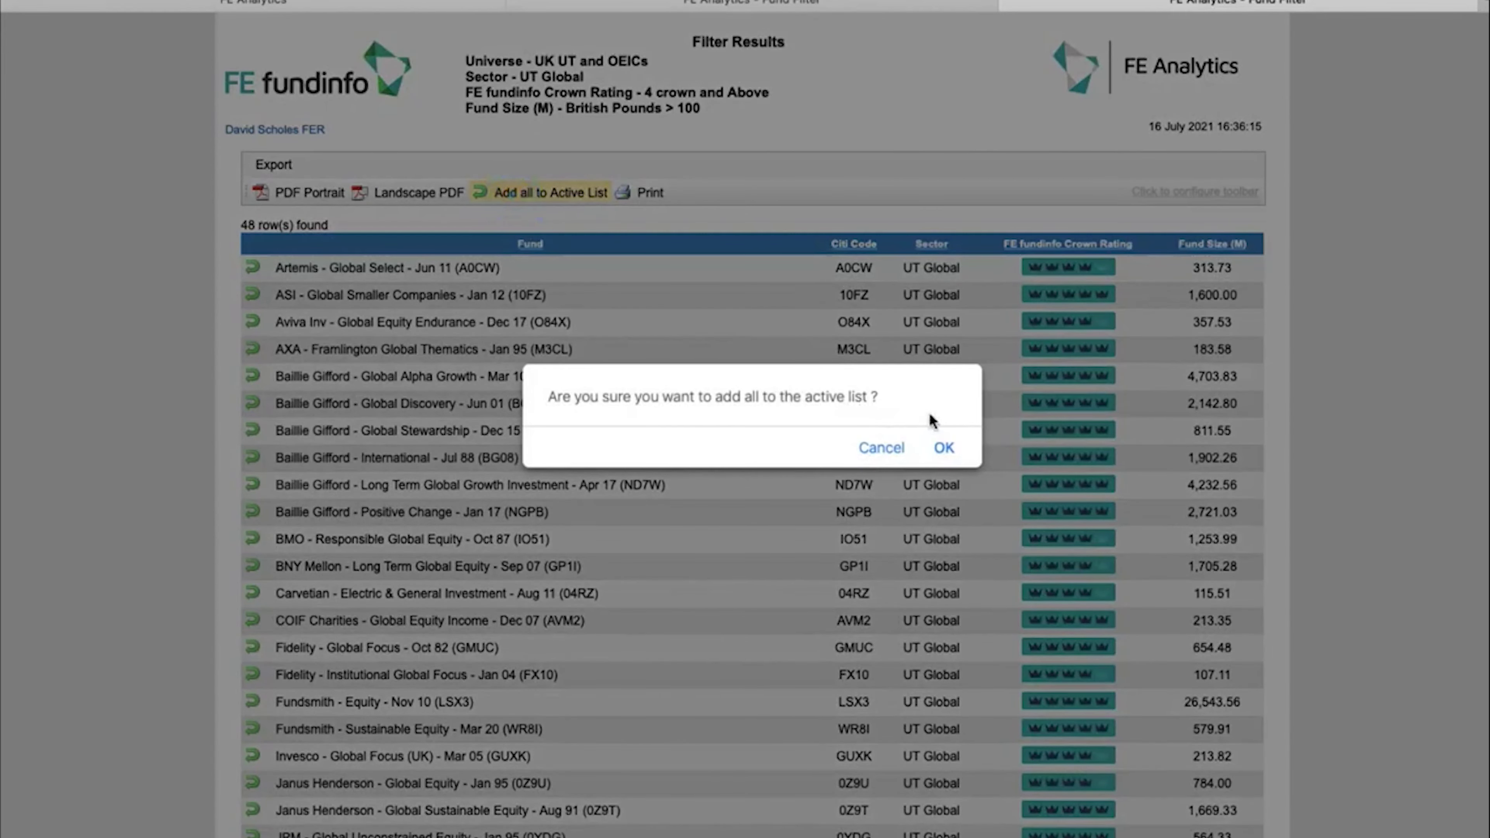
pyautogui.click(943, 448)
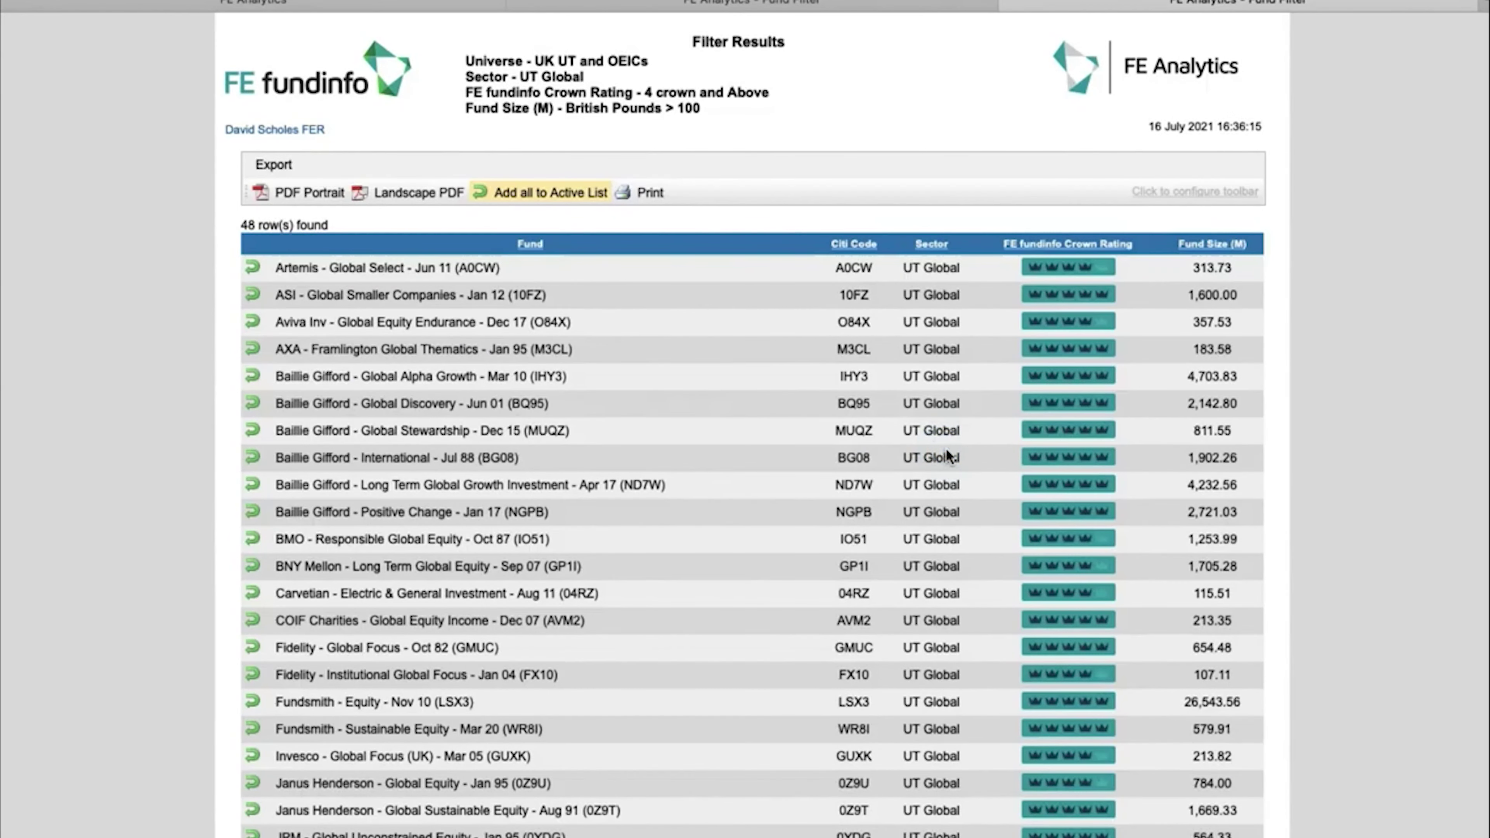
# Close the filter windows and generate a Standard Performance Table for the 48 funds
pyautogui.click(1014, 5)
pyautogui.click(764, 3)
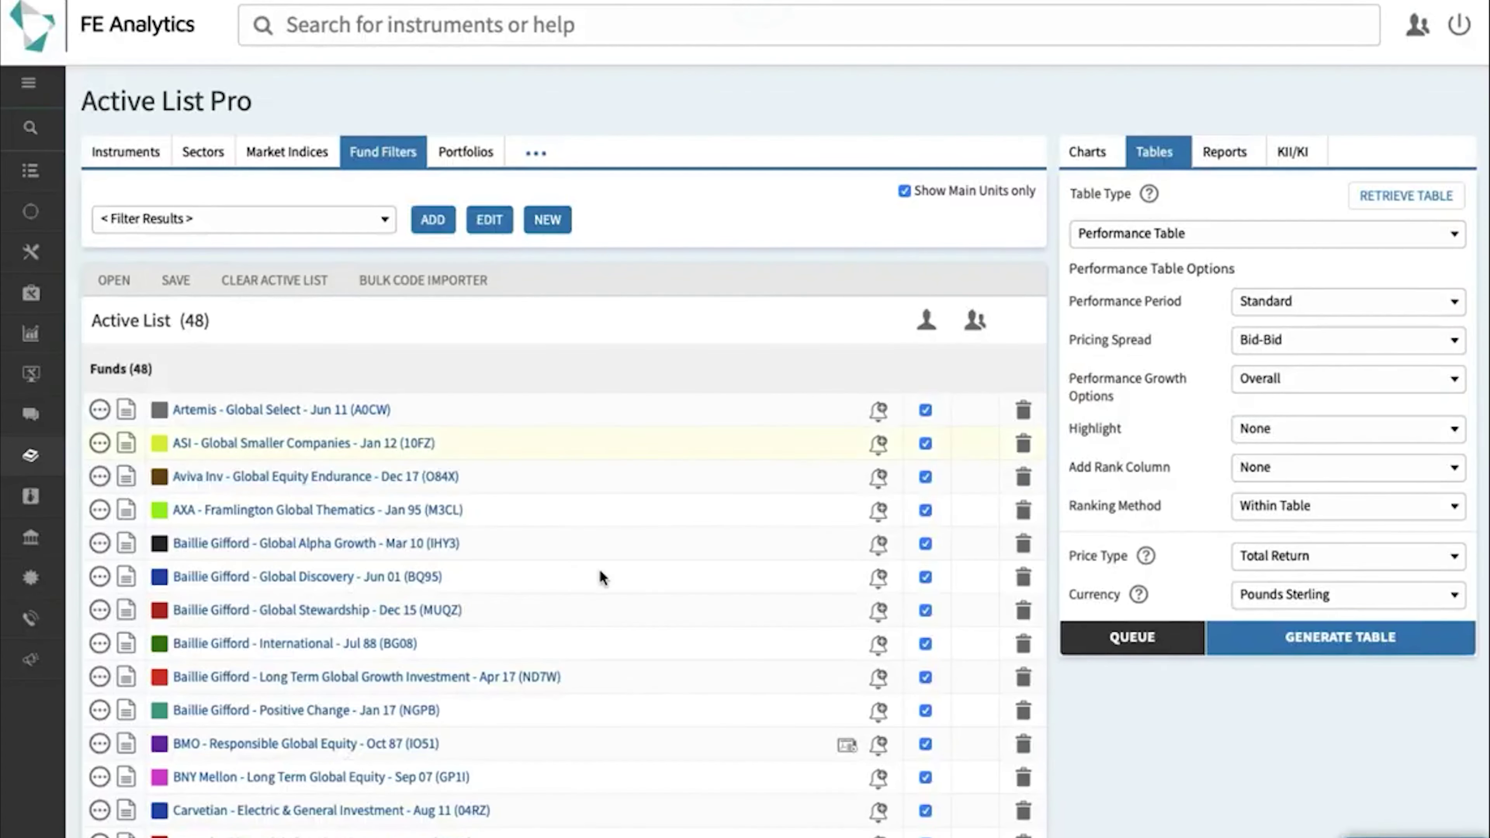
pyautogui.doubleClick(199, 320)
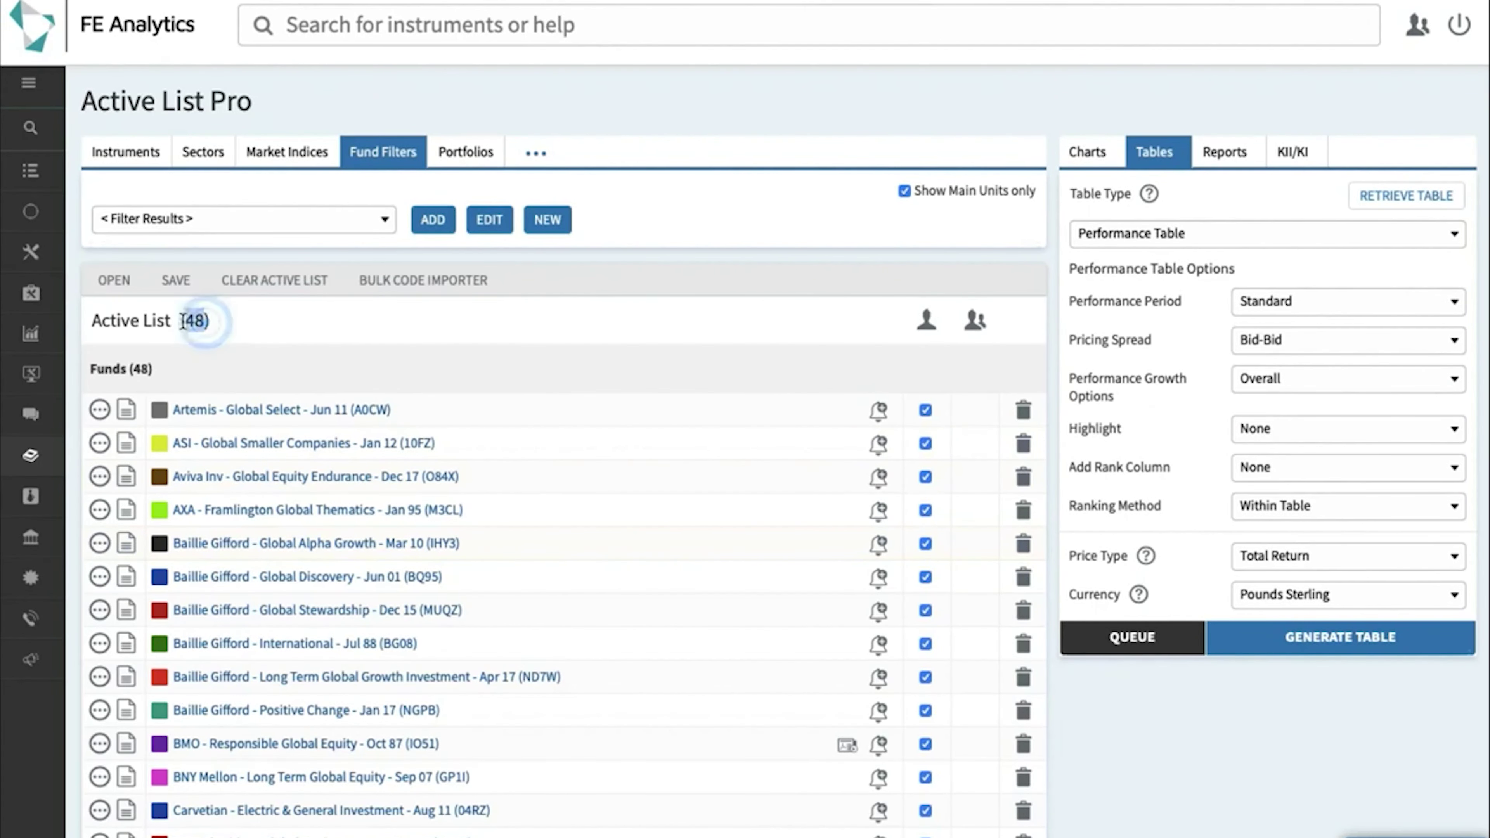
pyautogui.click(275, 320)
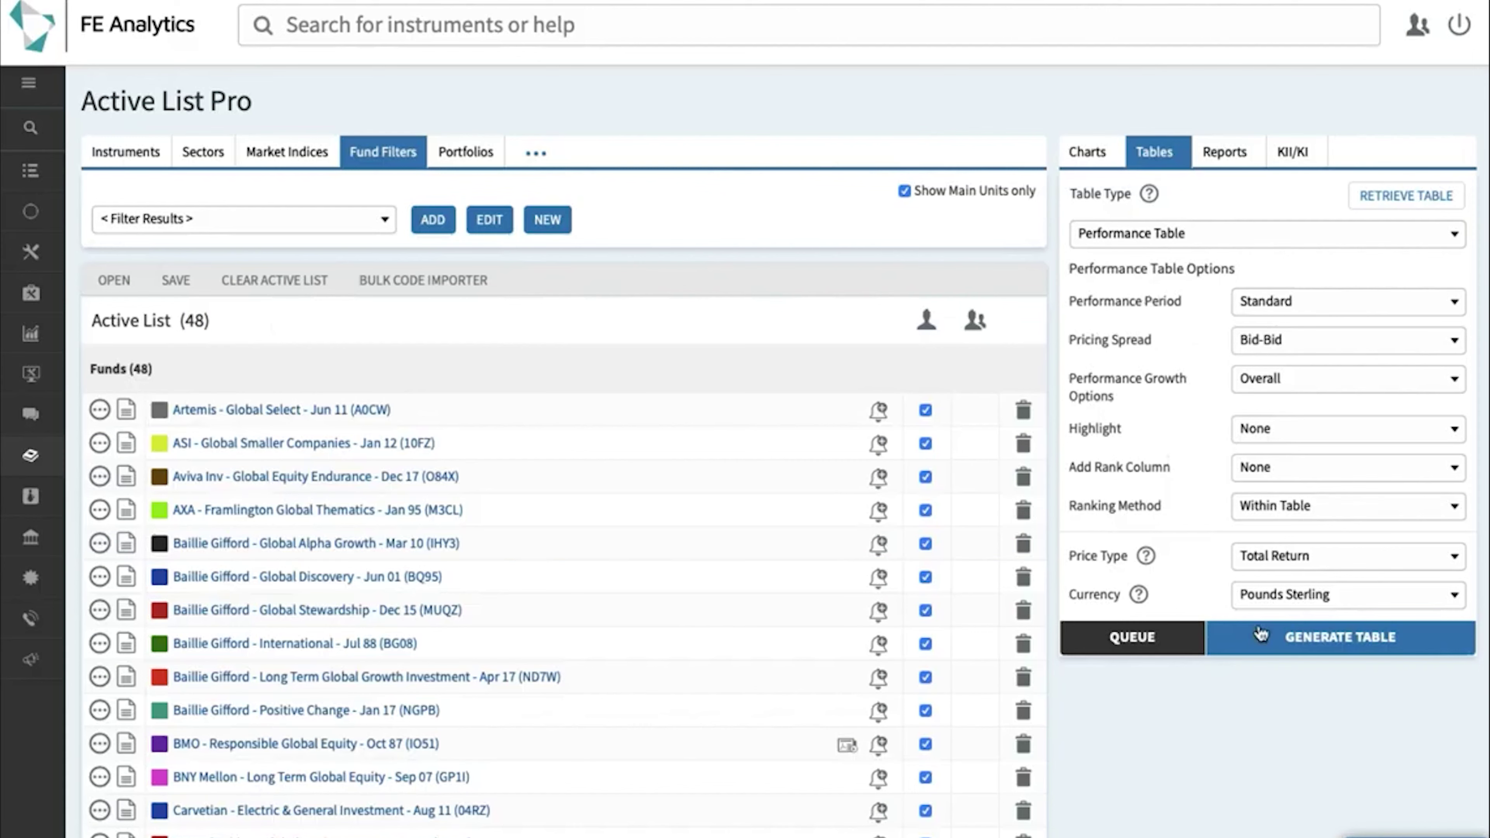
pyautogui.click(1309, 640)
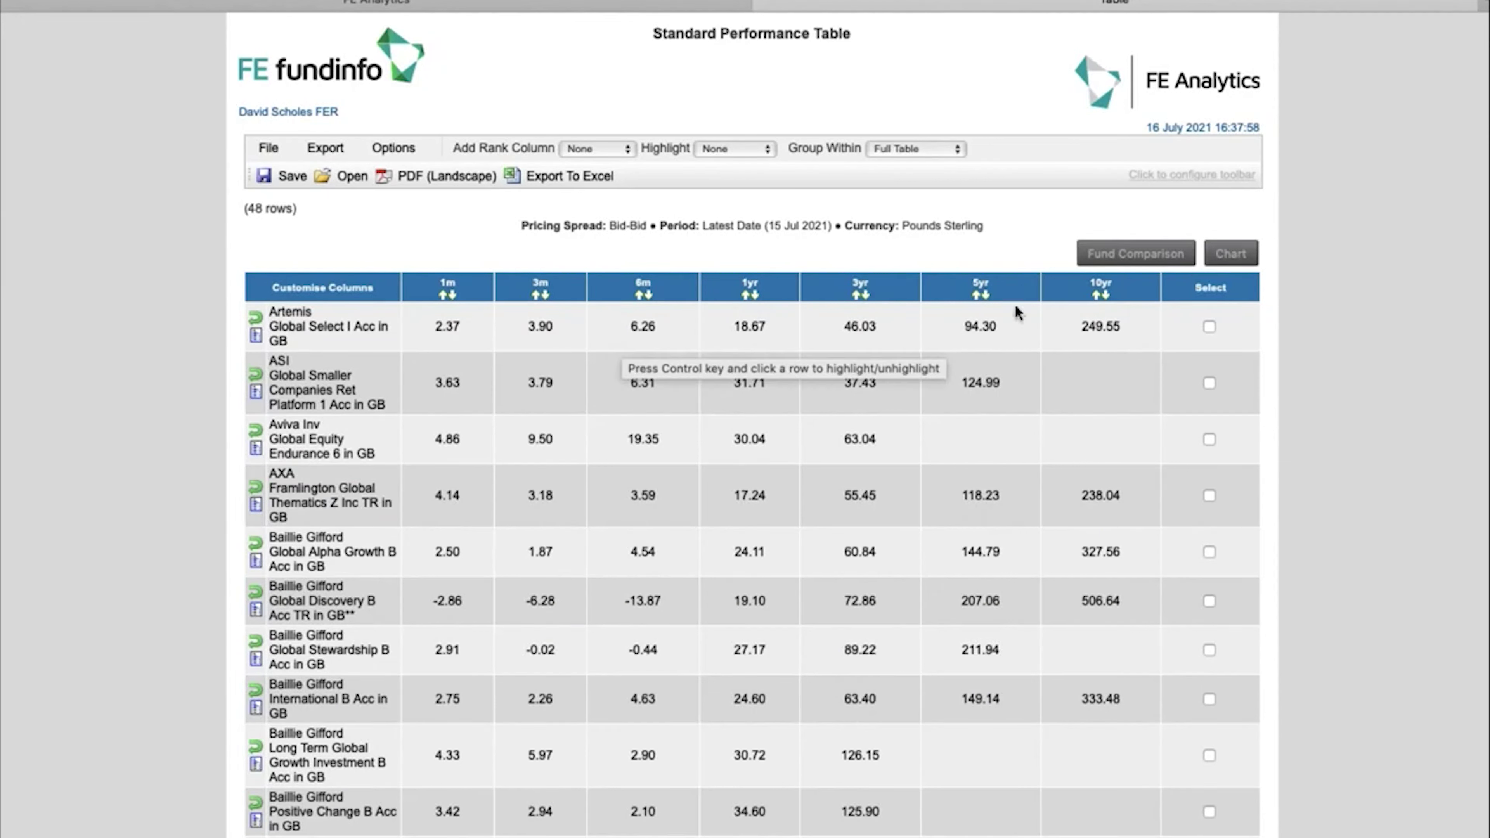
# Sort the 48-fund table by 5yr return, highest first, and shade cells by quartile
pyautogui.click(987, 296)
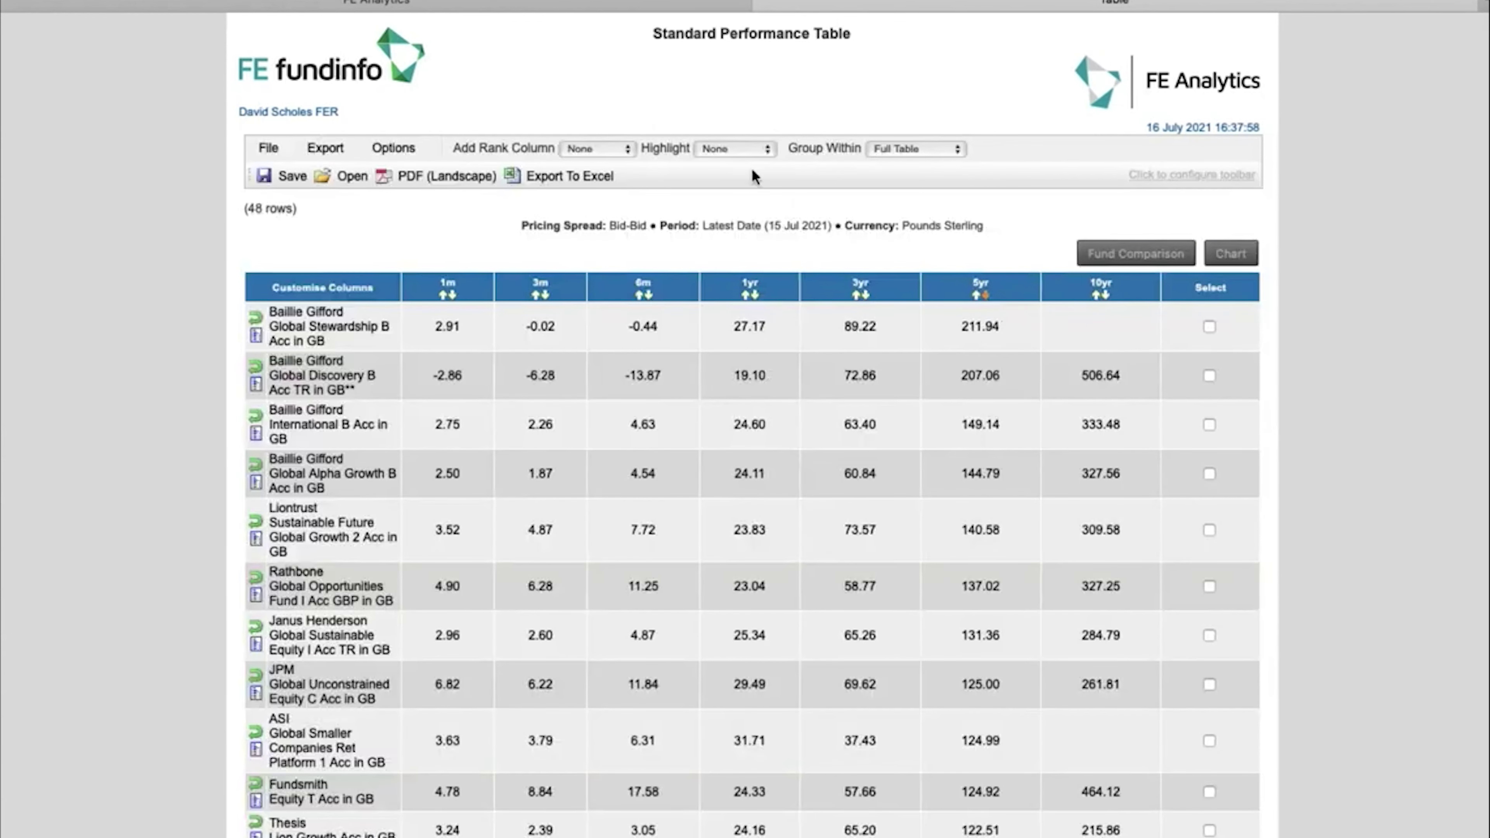
pyautogui.click(735, 149)
pyautogui.click(735, 167)
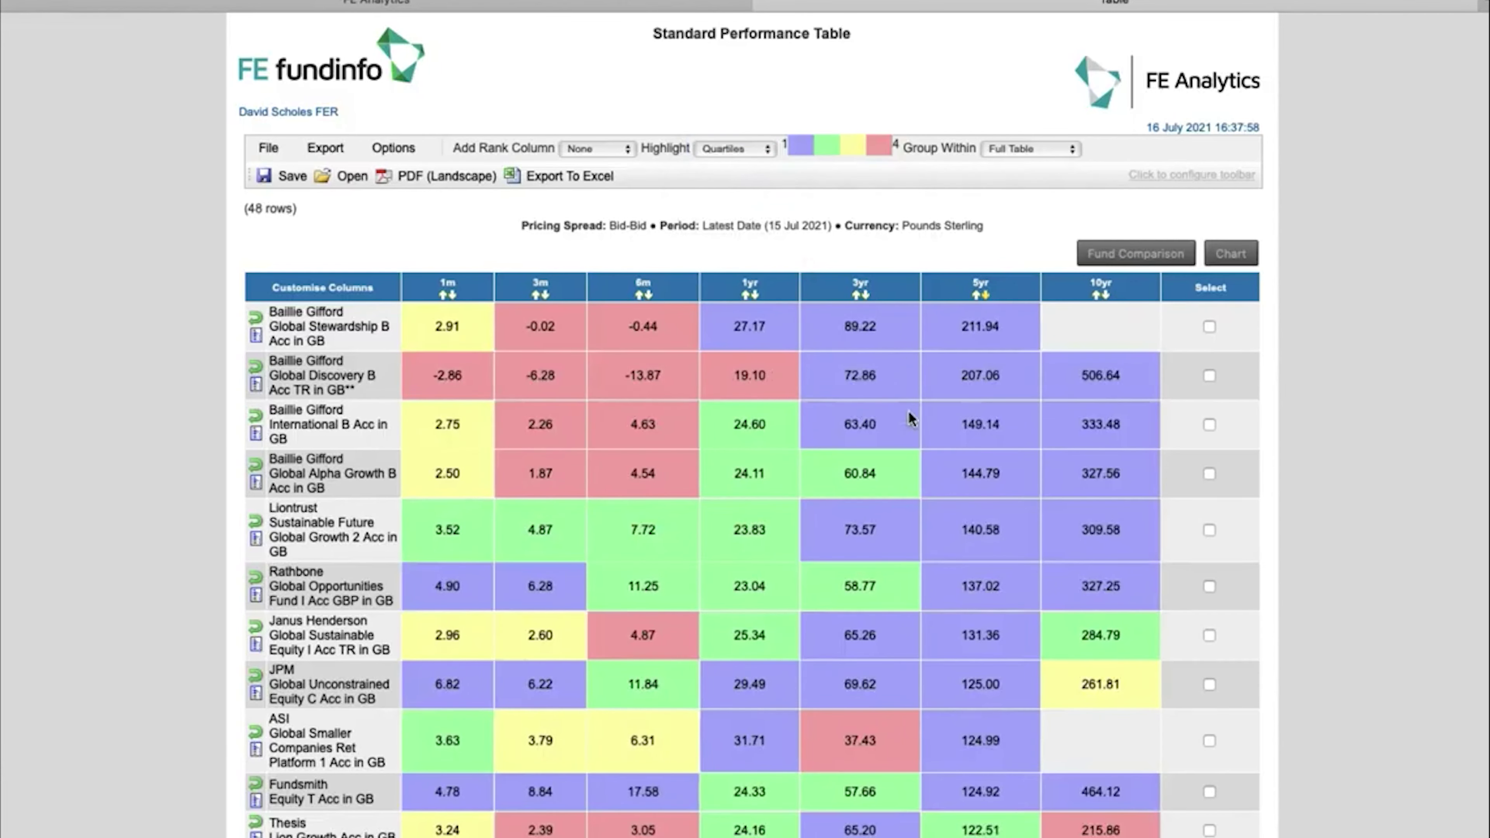
pyautogui.scroll(-1, 908, 410)
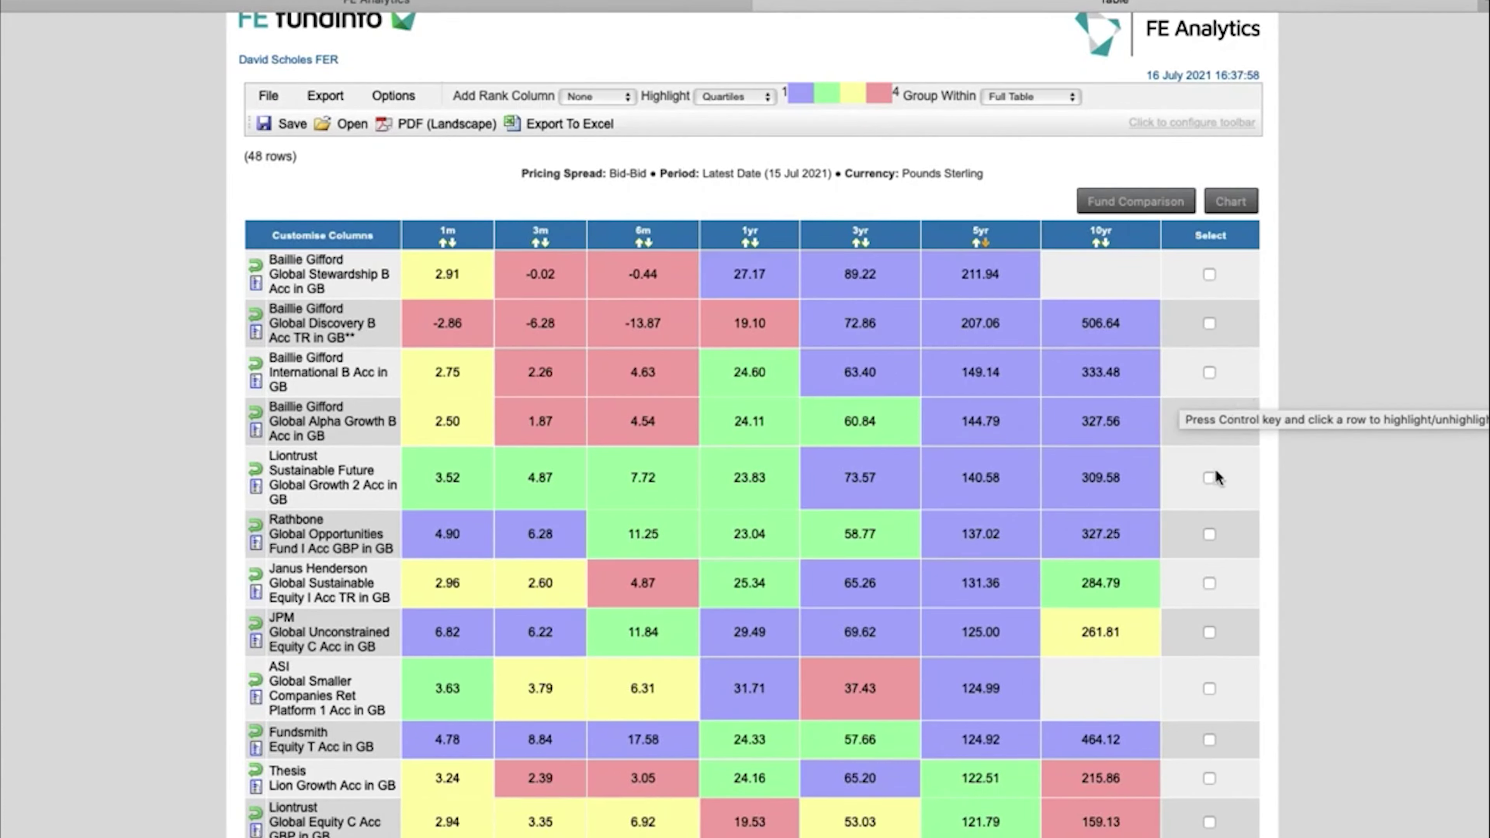
# Tick the Liontrust Sustainable Future, Rathbone and ASI fund rows
pyautogui.click(1208, 479)
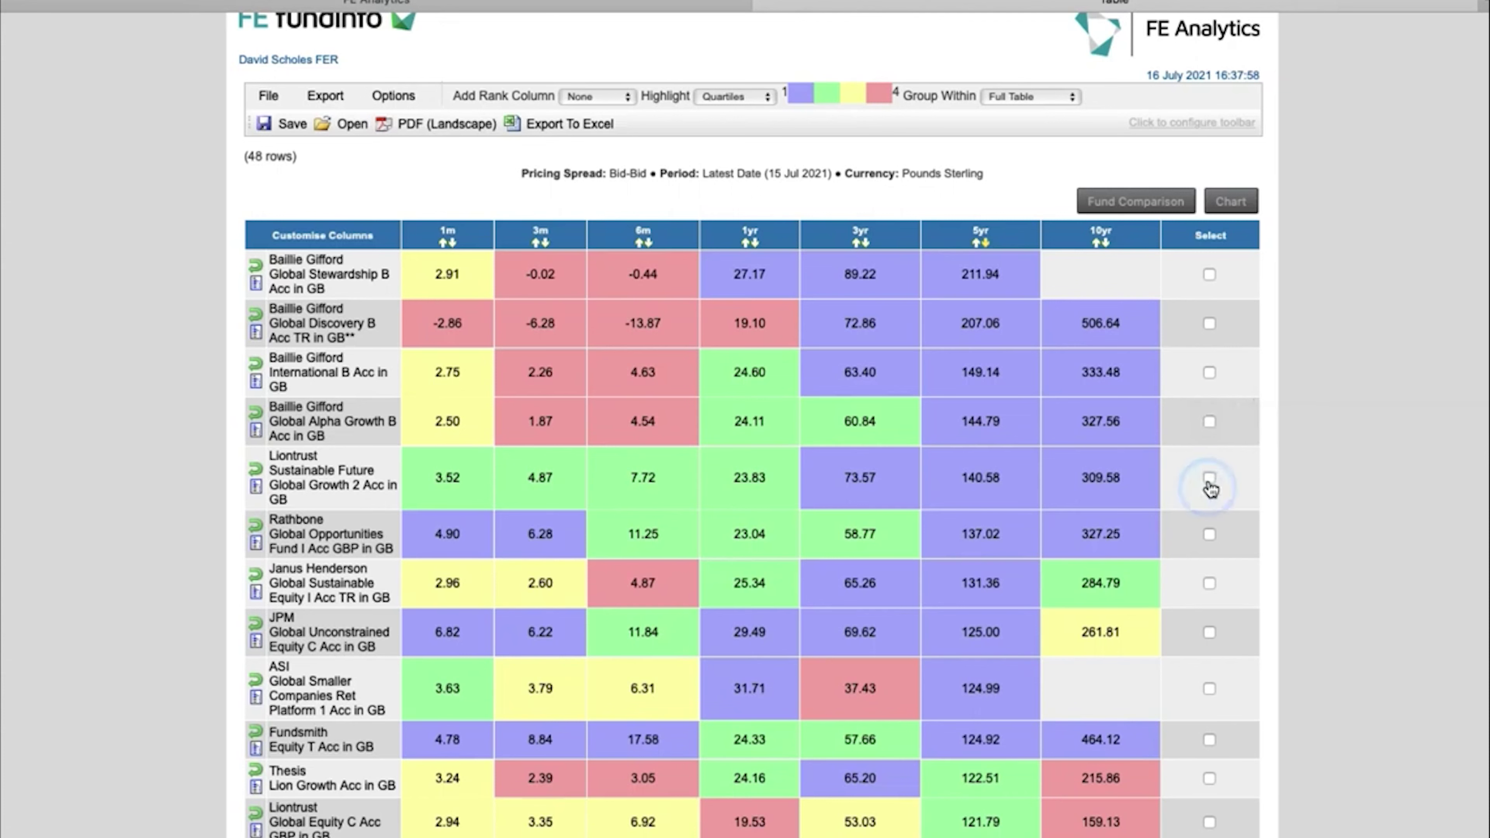
pyautogui.click(1210, 533)
pyautogui.click(1208, 703)
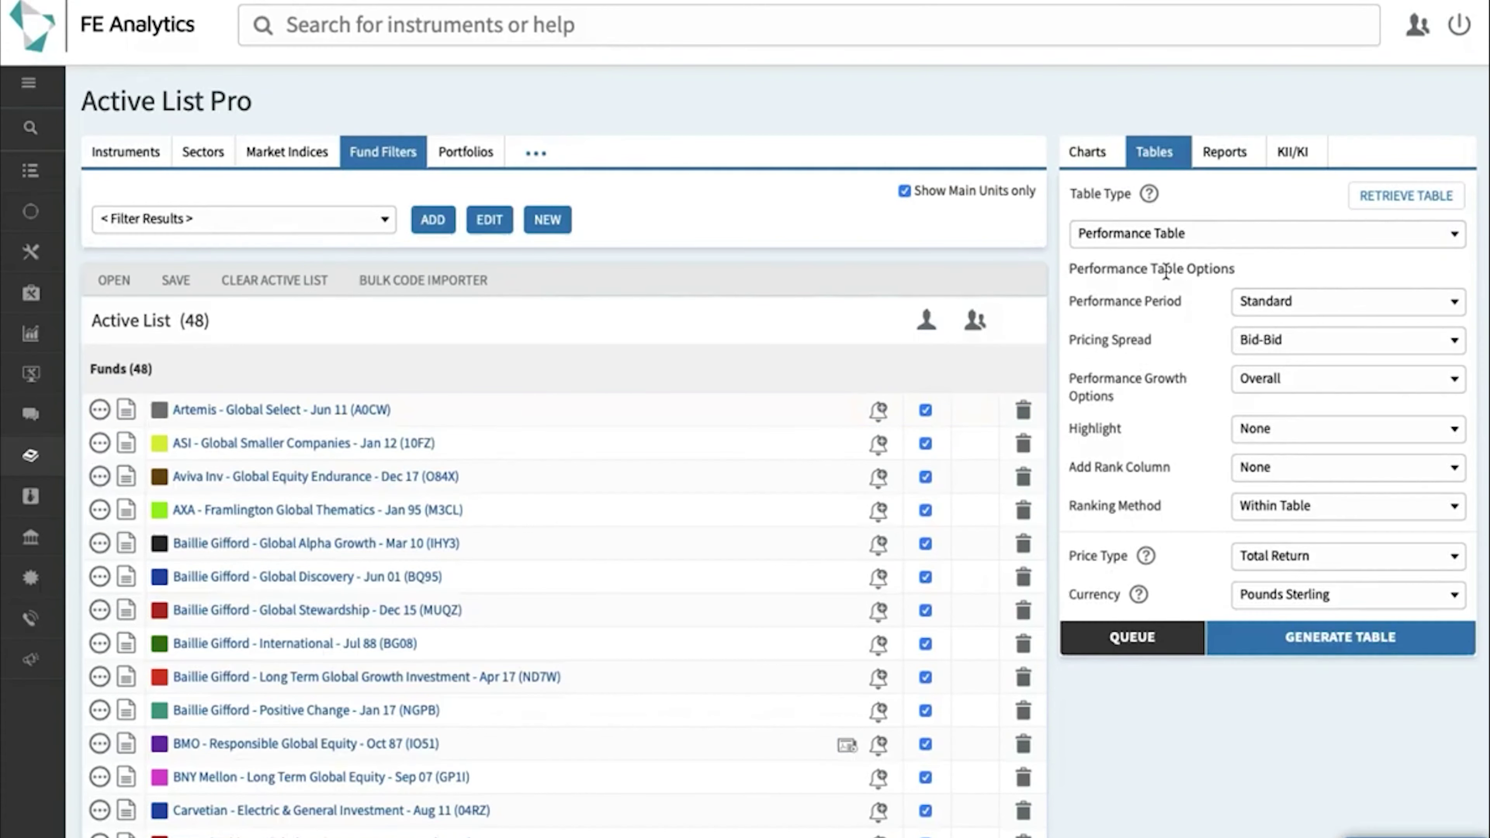
# Generate a report for the 48 funds using the Fund Research Table layout
pyautogui.click(1230, 163)
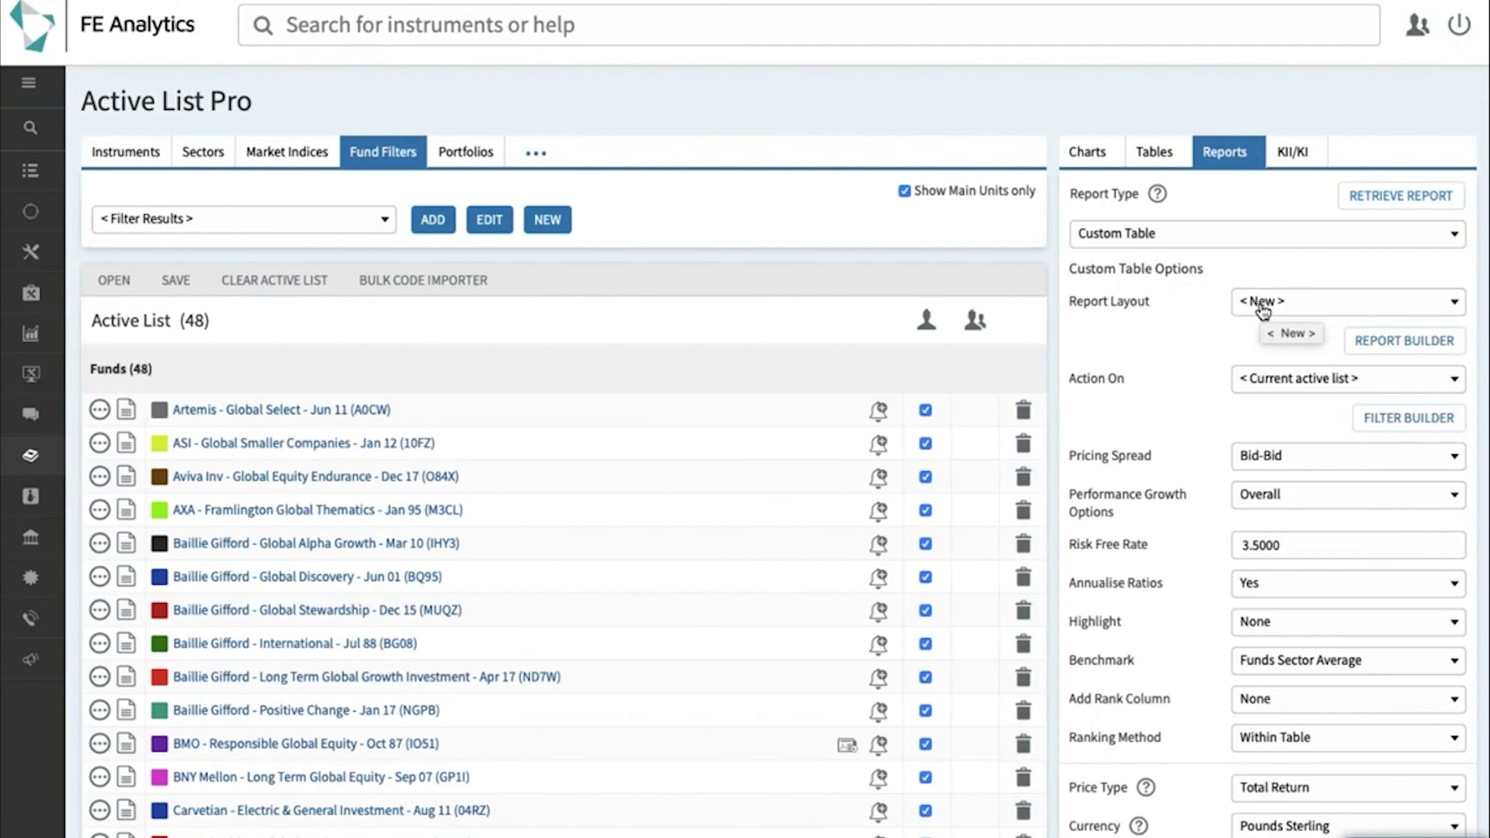
pyautogui.click(1308, 316)
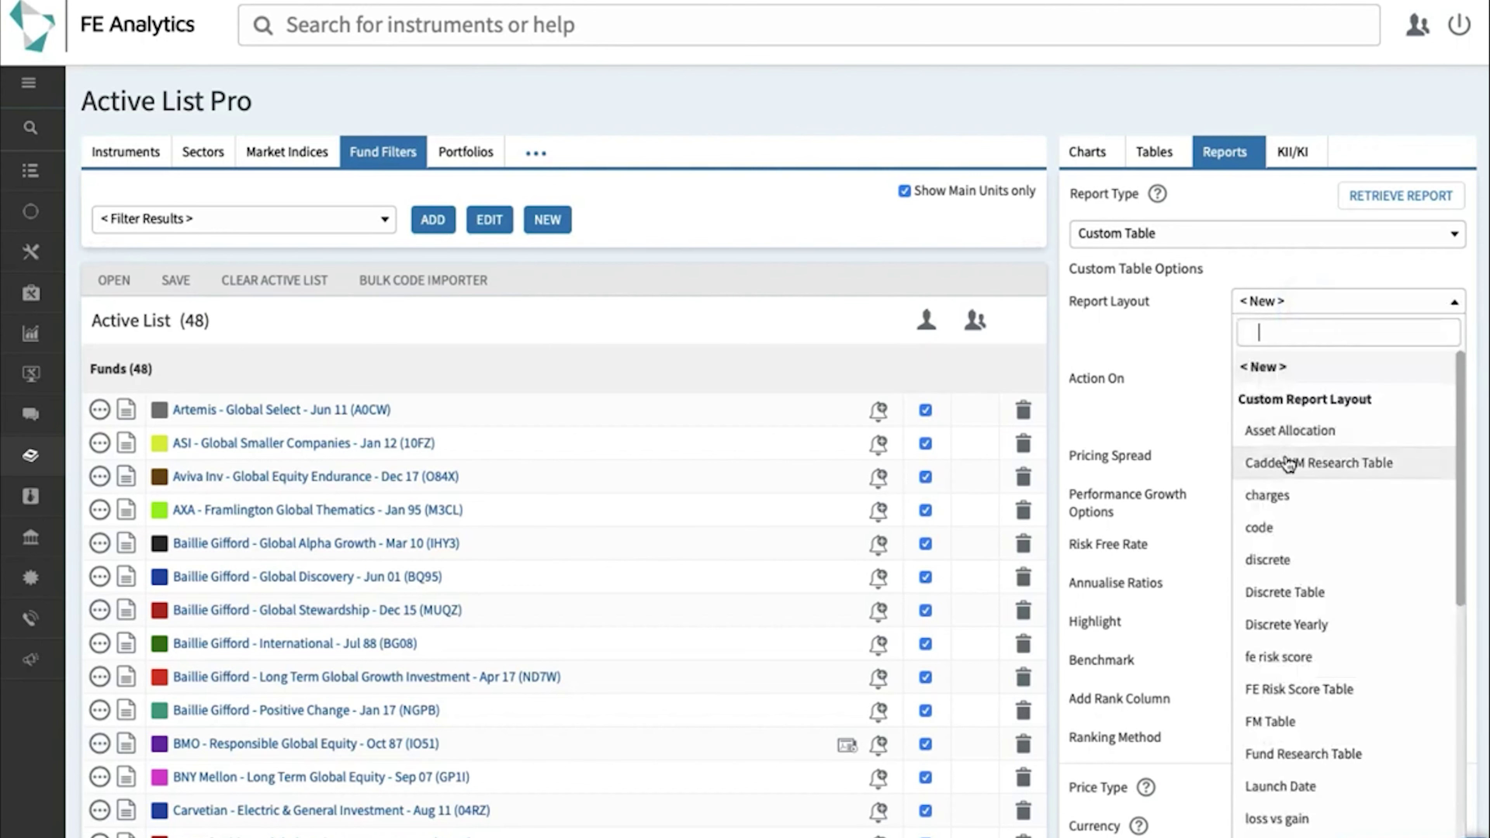
pyautogui.scroll(-1, 1288, 465)
pyautogui.click(1284, 575)
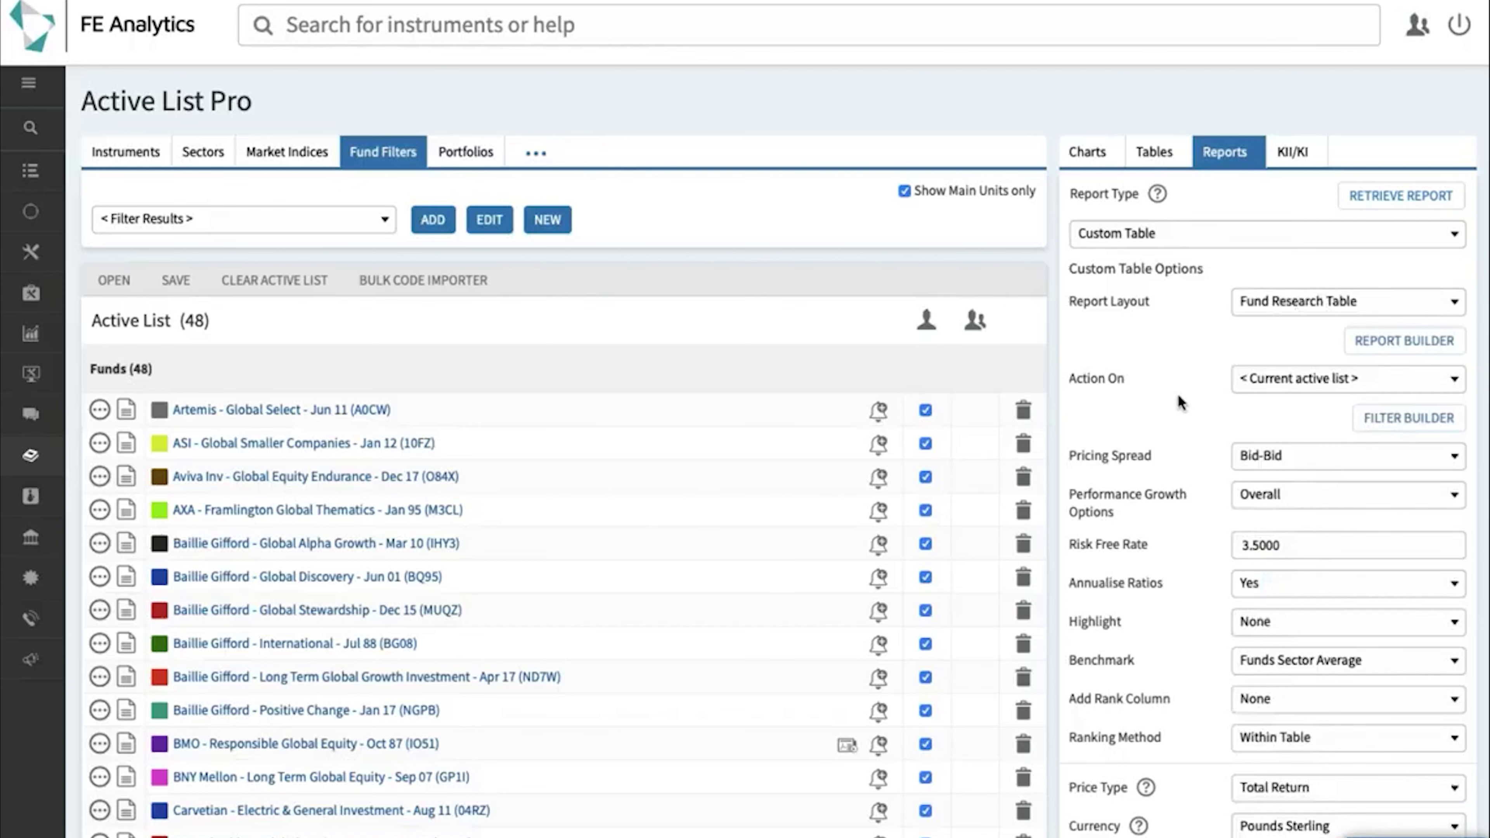
pyautogui.scroll(-4, 1176, 397)
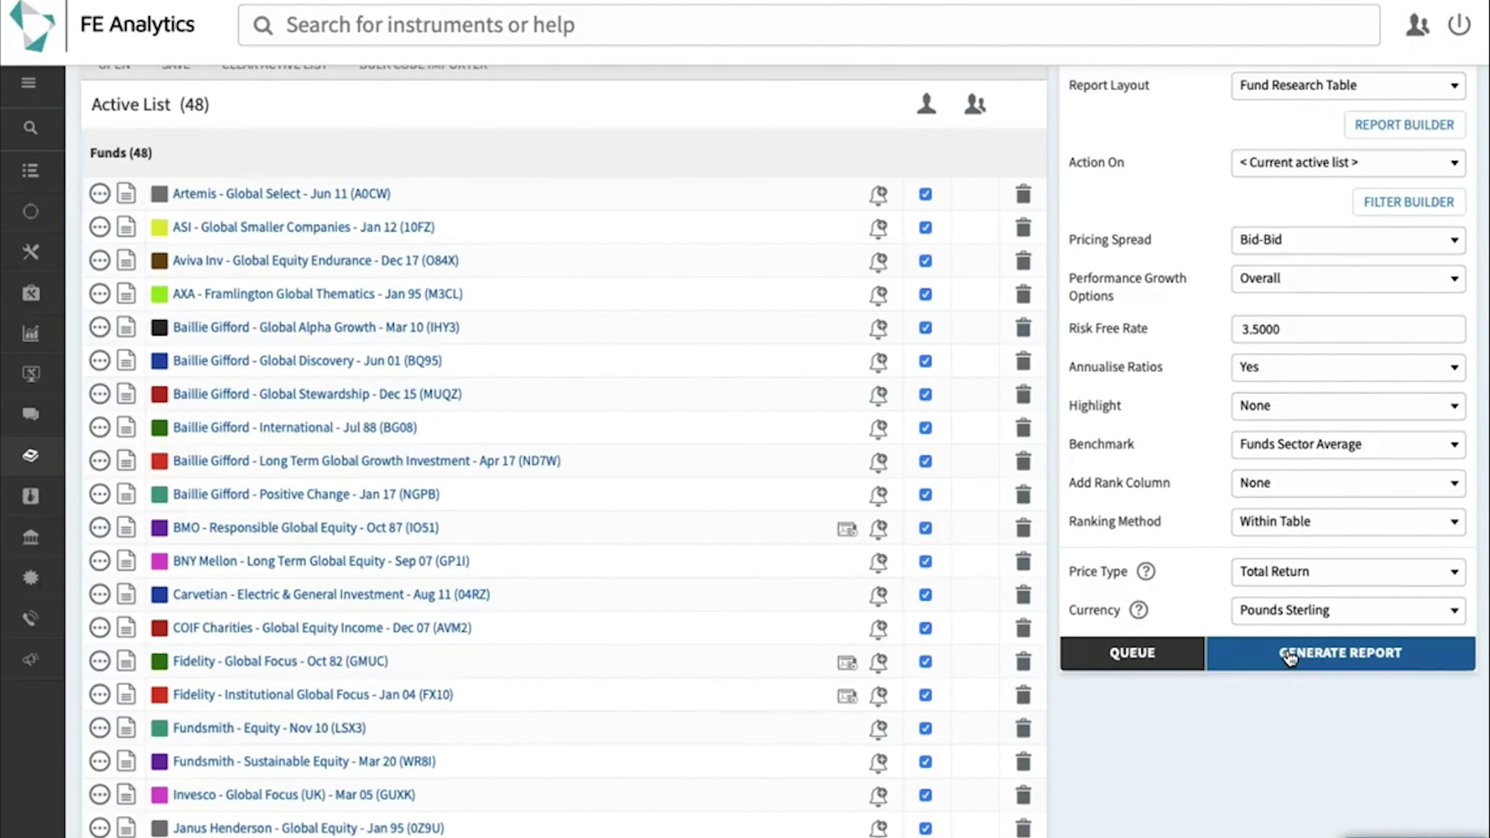
pyautogui.click(1290, 656)
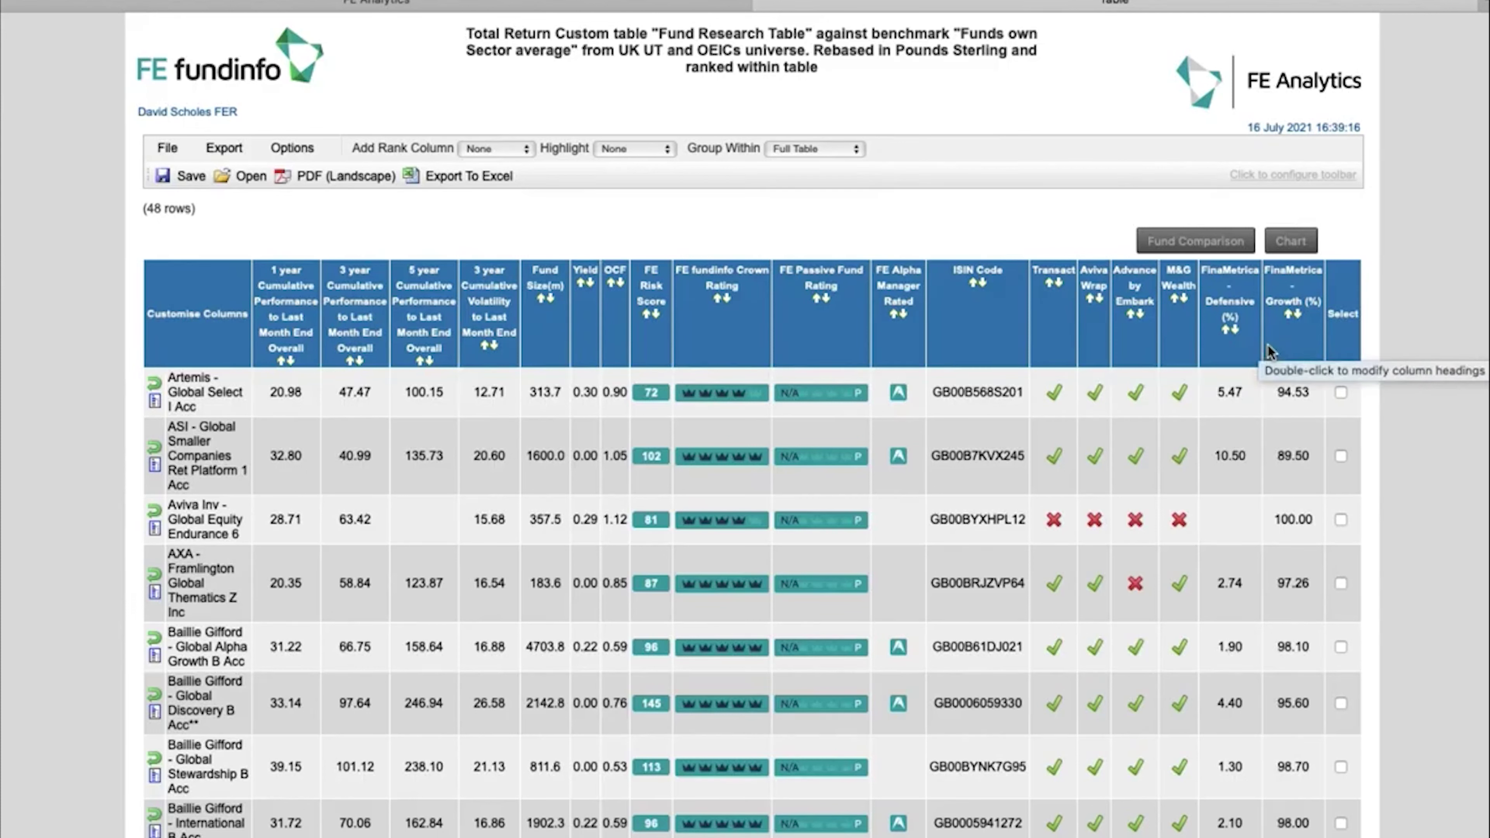
# Leave the research report's Highlight setting at None
pyautogui.click(631, 147)
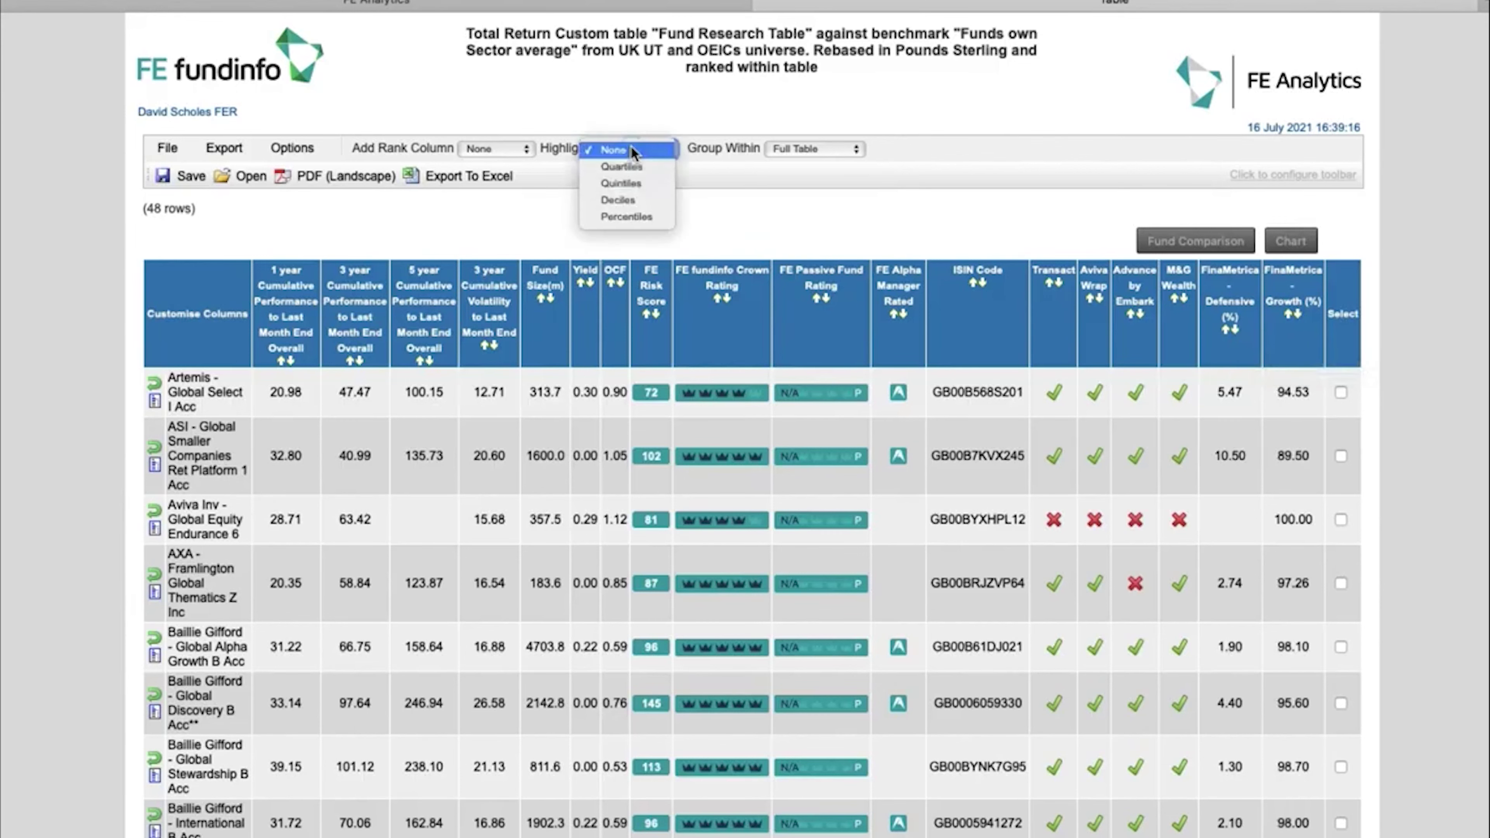
pyautogui.click(629, 168)
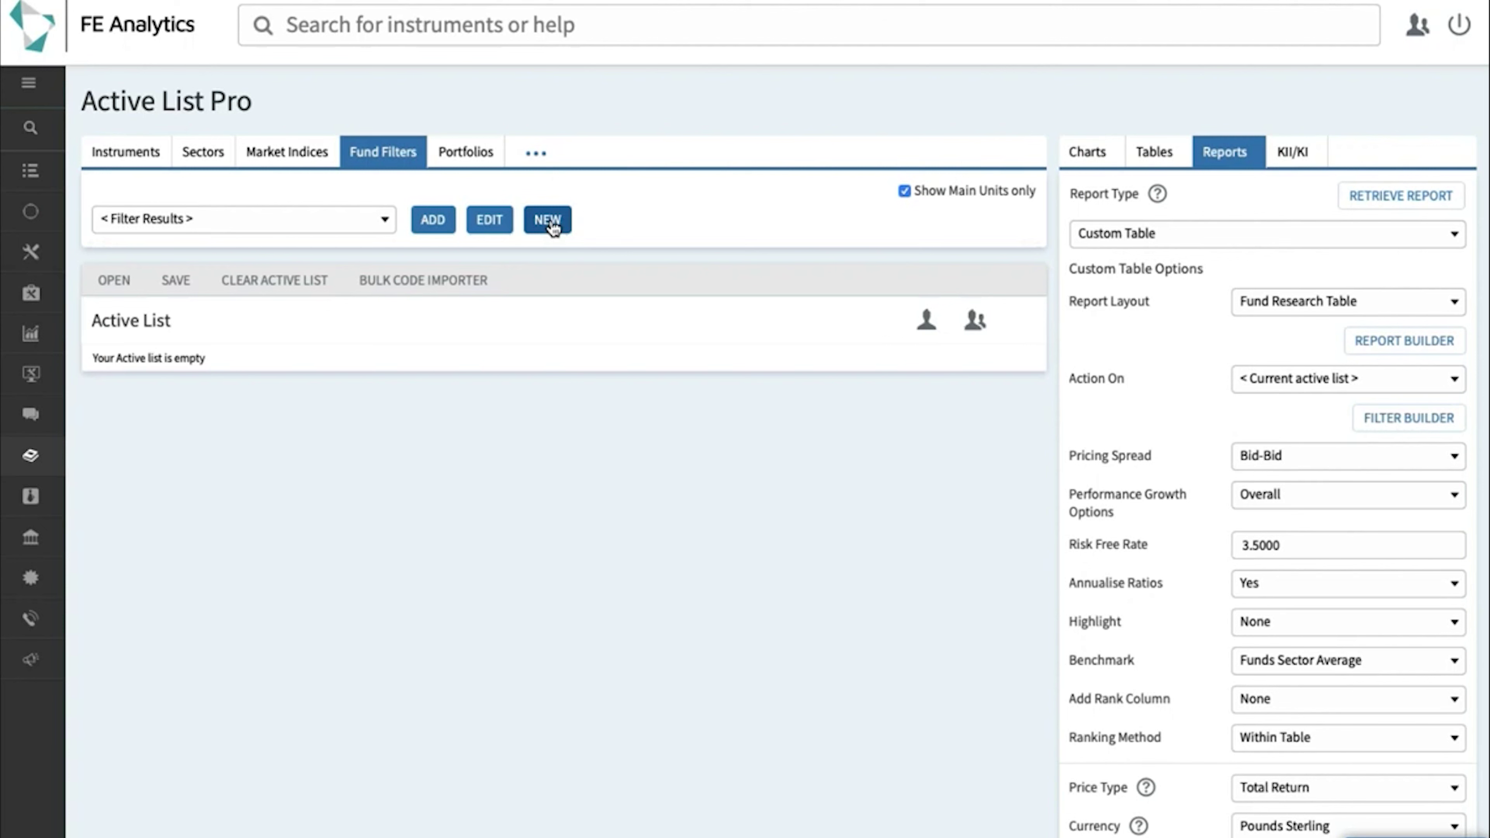
# Load the saved UT - Global Filter into the Active List
pyautogui.click(332, 228)
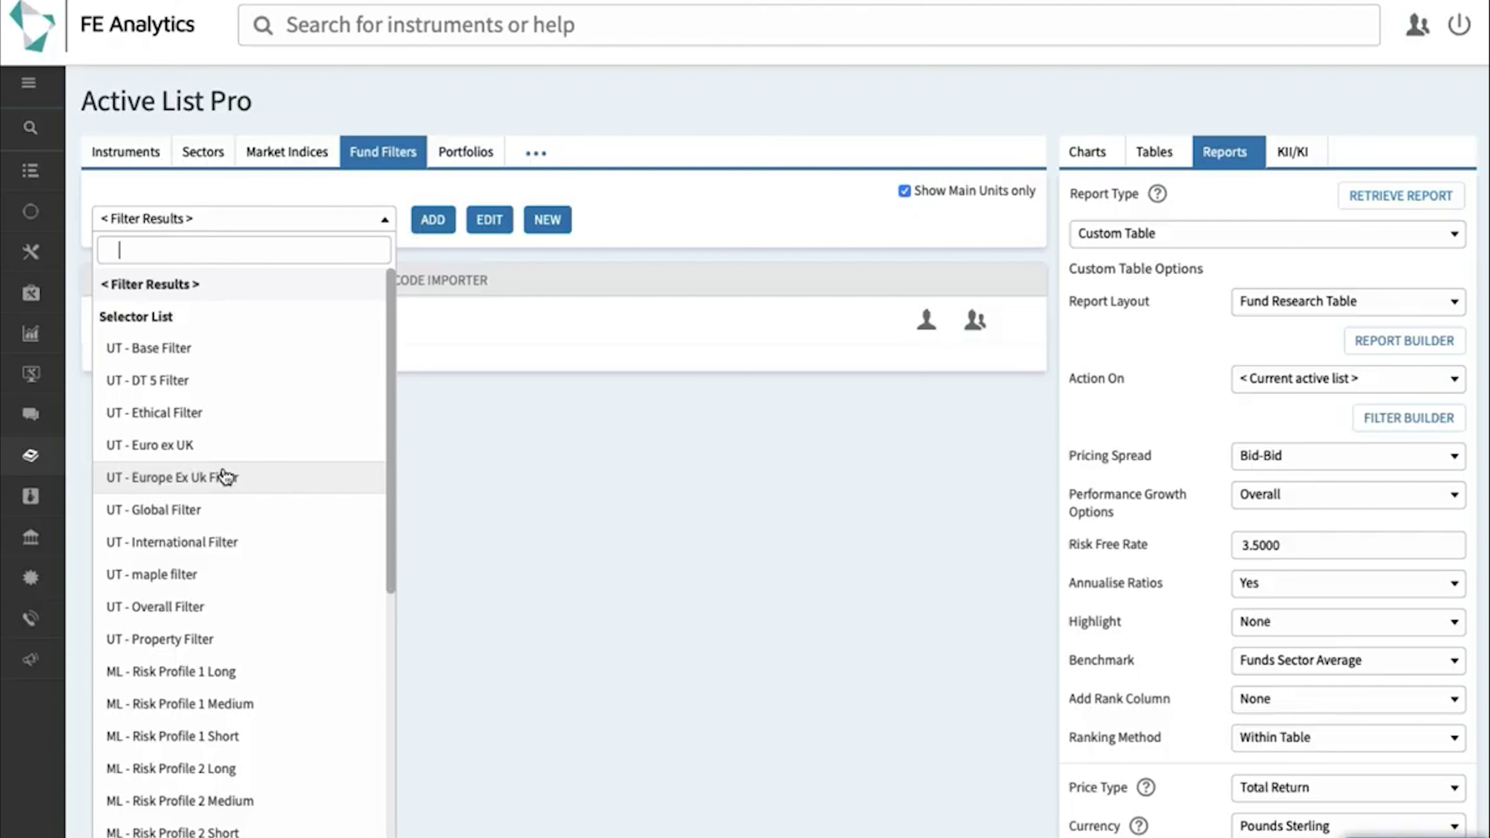
pyautogui.click(202, 515)
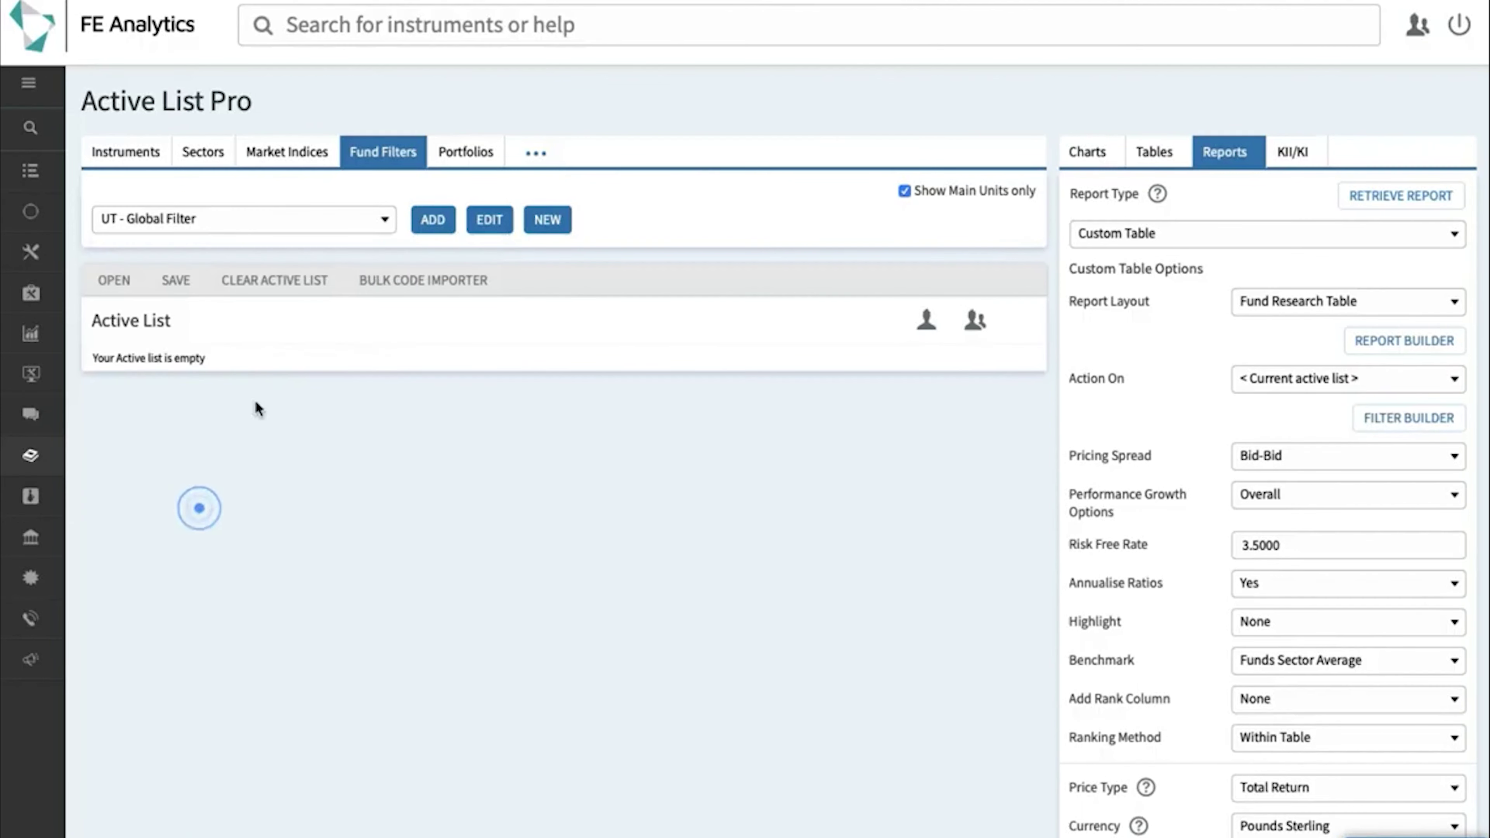
pyautogui.click(431, 233)
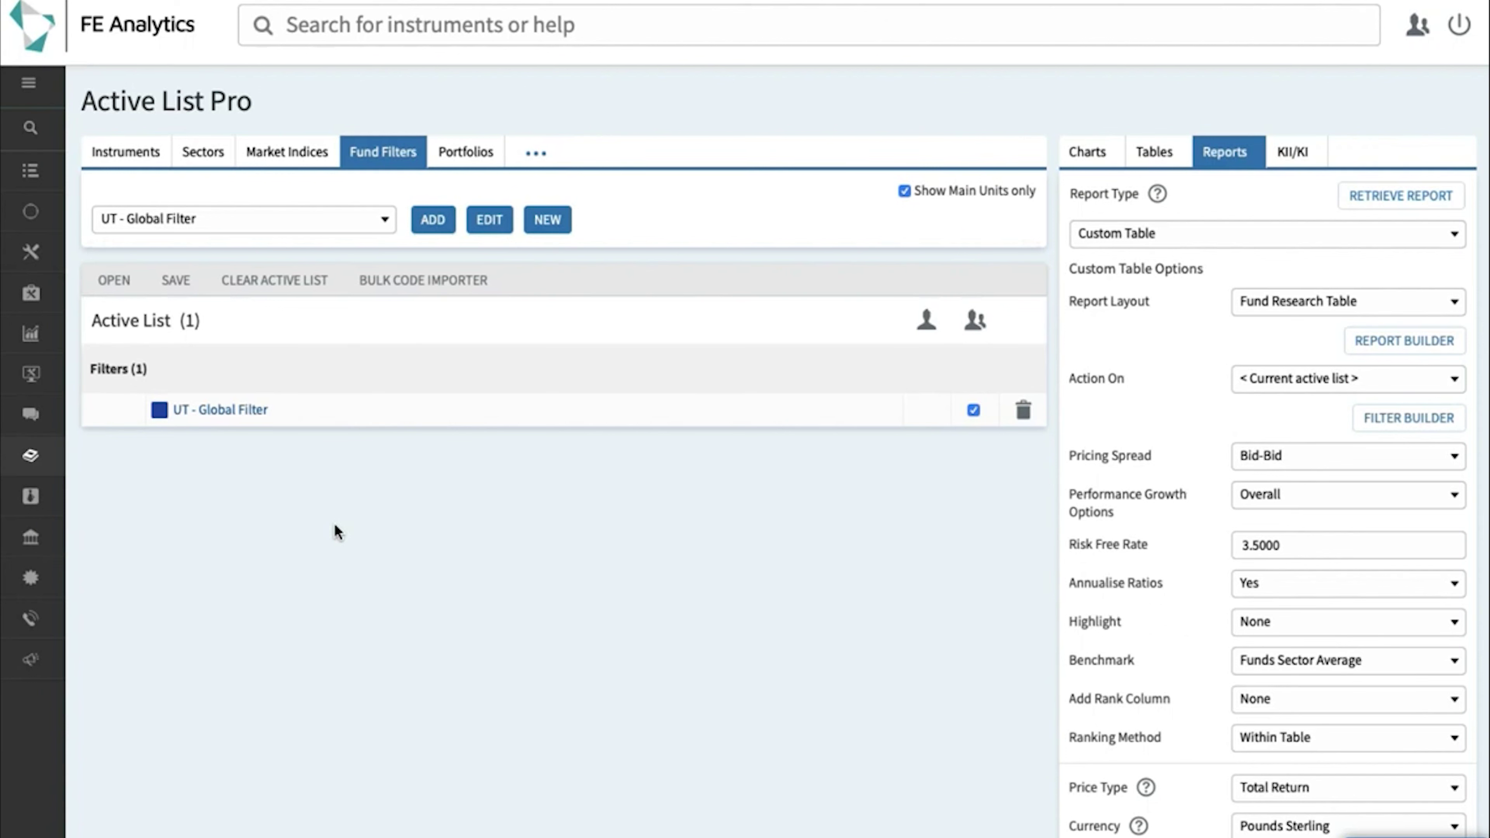
# Generate a performance table of the 4 funds from the UT - Global Filter
pyautogui.click(1154, 151)
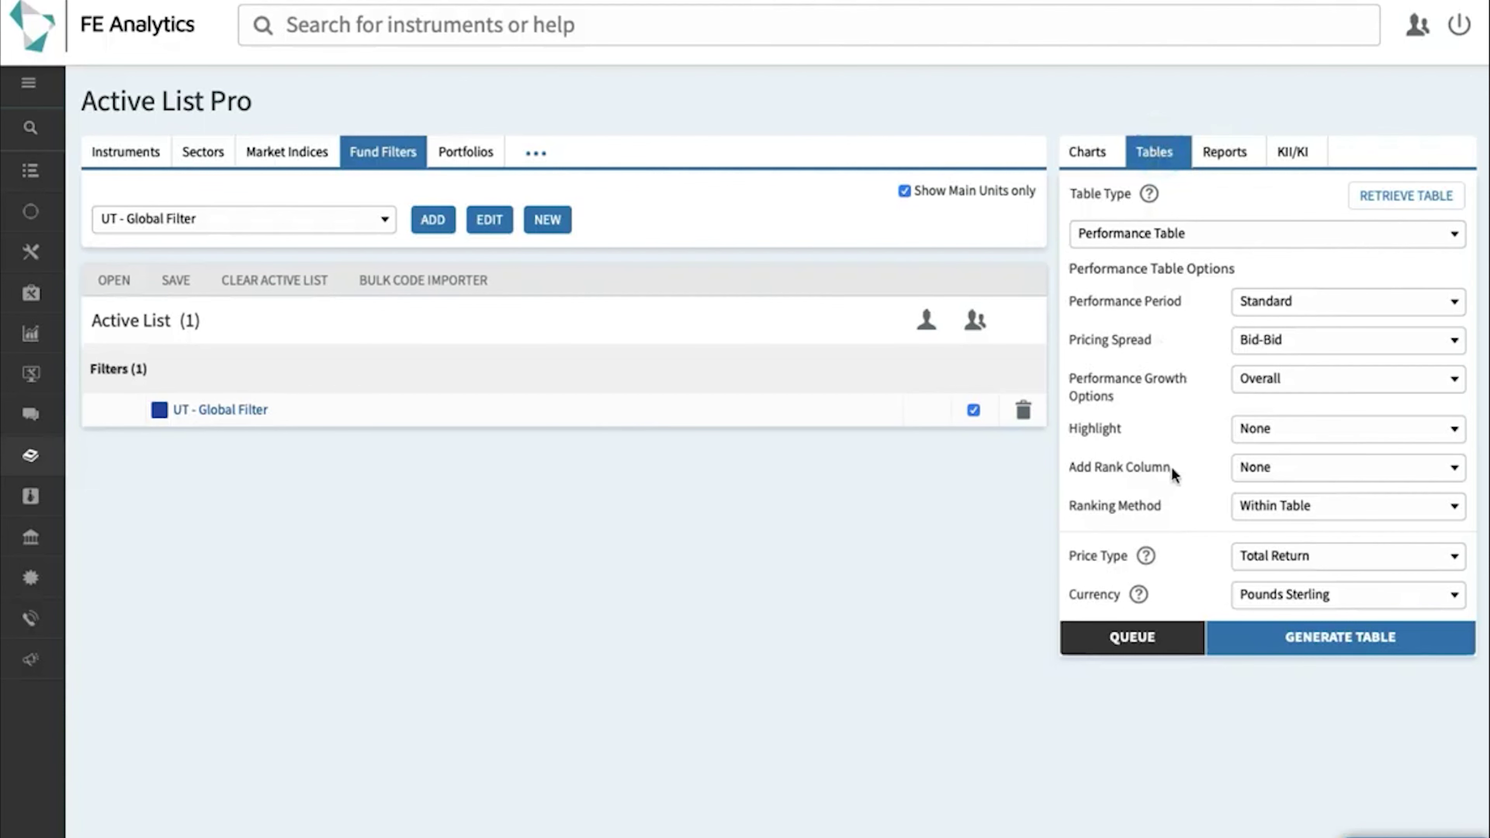
pyautogui.click(1318, 647)
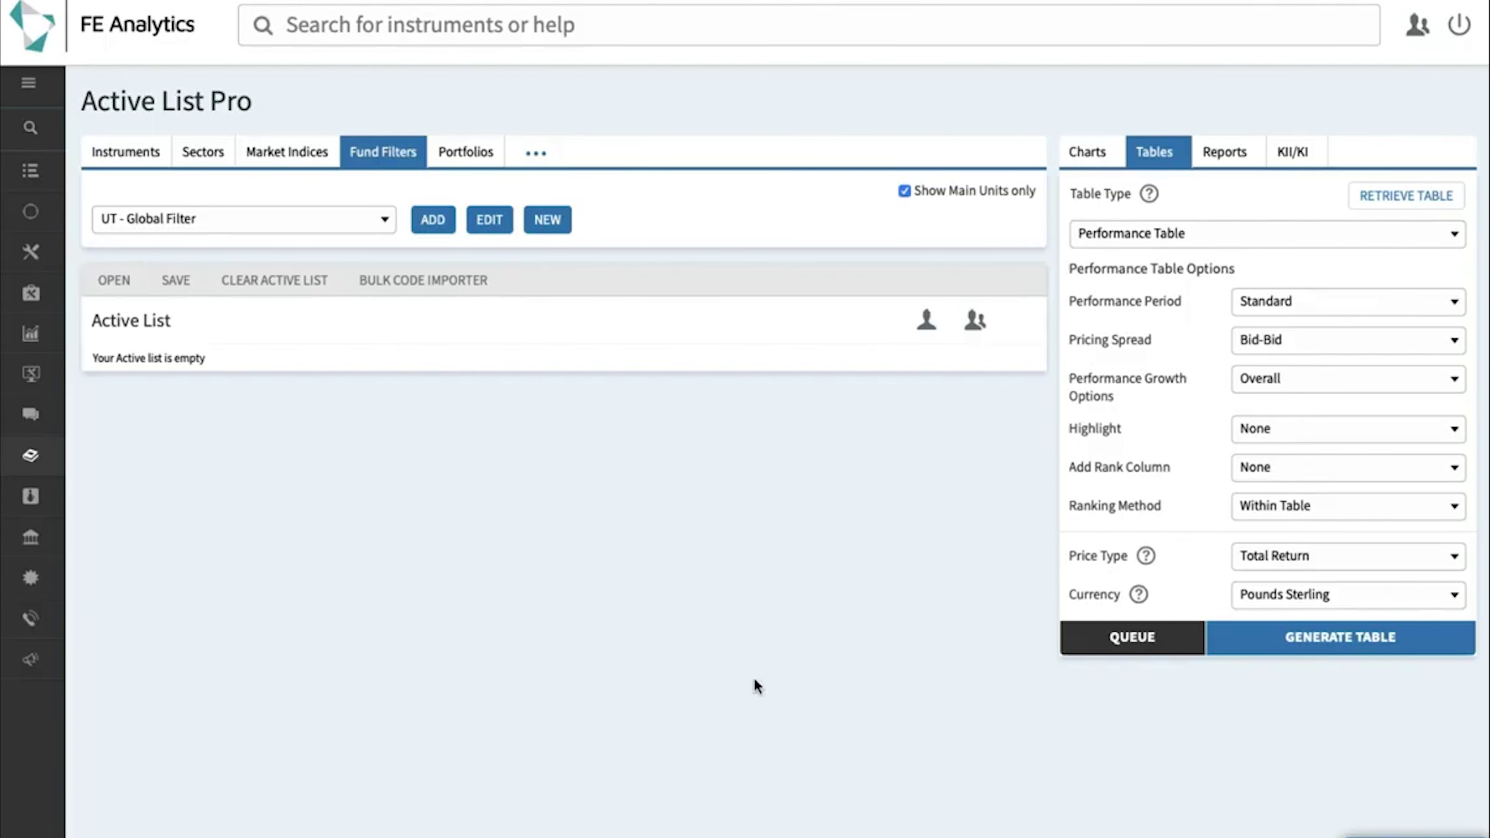
# Show the Training & Guides list of chart, table and report guides
pyautogui.moveTo(29, 699)
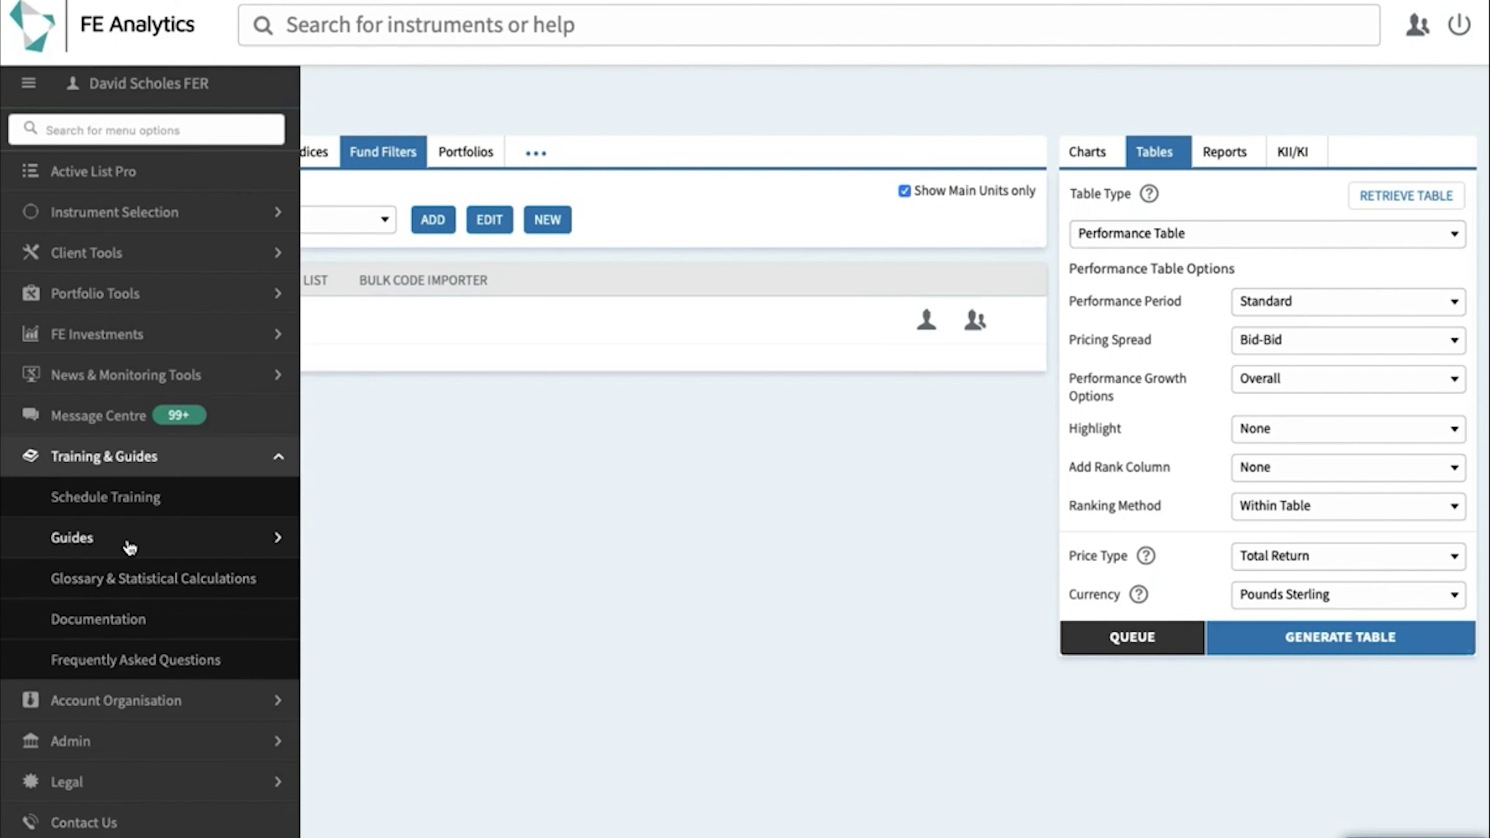
pyautogui.click(128, 546)
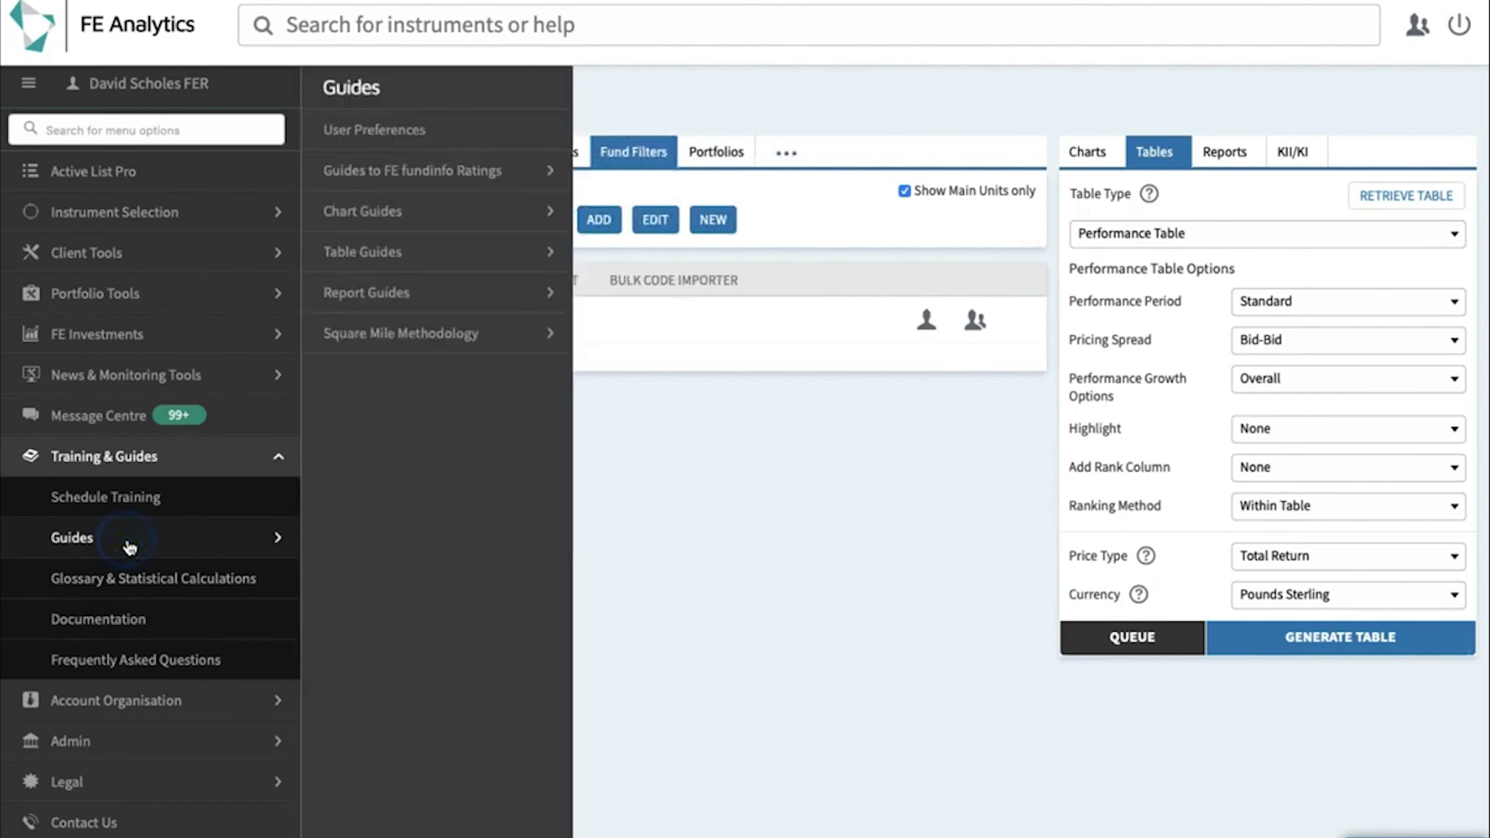